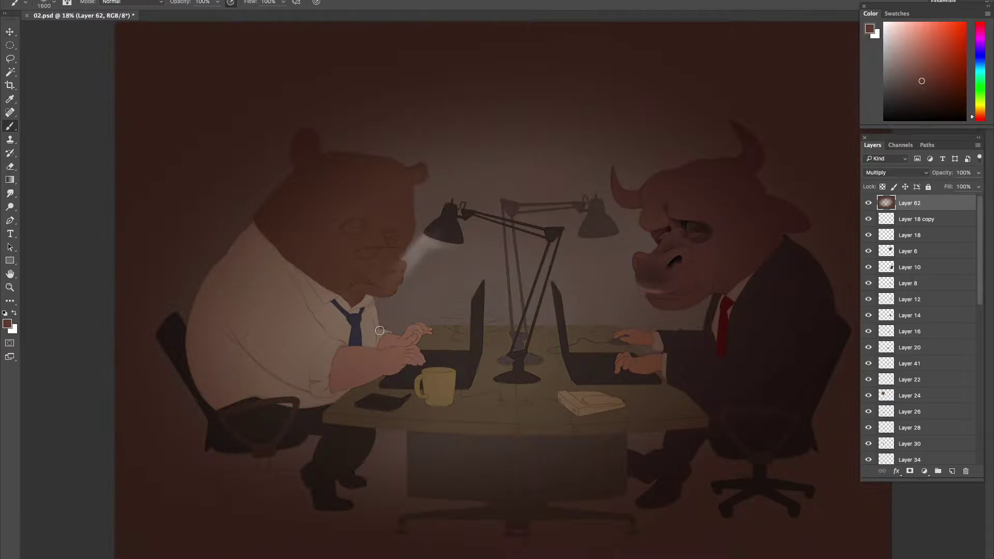
# Wash soft light over the table, bull's snout, bear's face, both shirts and both heads.
pyautogui.moveTo(590, 238)
pyautogui.mouseDown()
pyautogui.moveTo(599, 318)
pyautogui.moveTo(676, 362)
pyautogui.moveTo(695, 278)
pyautogui.moveTo(668, 293)
pyautogui.mouseUp()
pyautogui.moveTo(580, 396); pyautogui.dragTo(621, 404)
pyautogui.moveTo(362, 253); pyautogui.dragTo(399, 270)
pyautogui.moveTo(282, 295); pyautogui.dragTo(332, 357)
pyautogui.moveTo(271, 327)
pyautogui.mouseDown()
pyautogui.moveTo(336, 373)
pyautogui.moveTo(378, 306)
pyautogui.mouseUp()
pyautogui.moveTo(673, 306); pyautogui.dragTo(740, 352)
pyautogui.moveTo(484, 357); pyautogui.dragTo(569, 316)
pyautogui.moveTo(632, 197)
pyautogui.mouseDown()
pyautogui.moveTo(725, 195)
pyautogui.moveTo(797, 290)
pyautogui.mouseUp()
pyautogui.moveTo(290, 155)
pyautogui.mouseDown()
pyautogui.moveTo(295, 222)
pyautogui.moveTo(237, 360)
pyautogui.mouseUp()
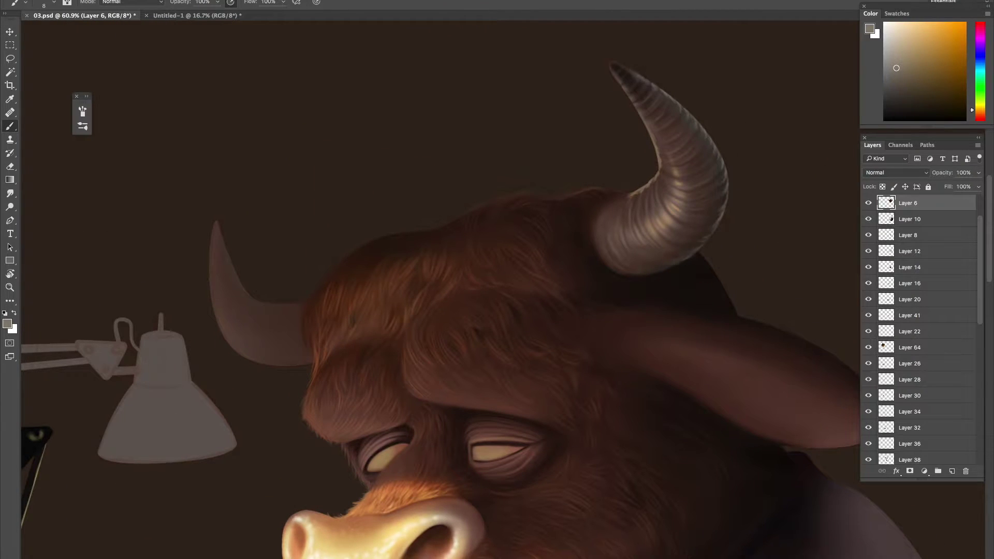
pyautogui.scroll(-2, 701, 251)
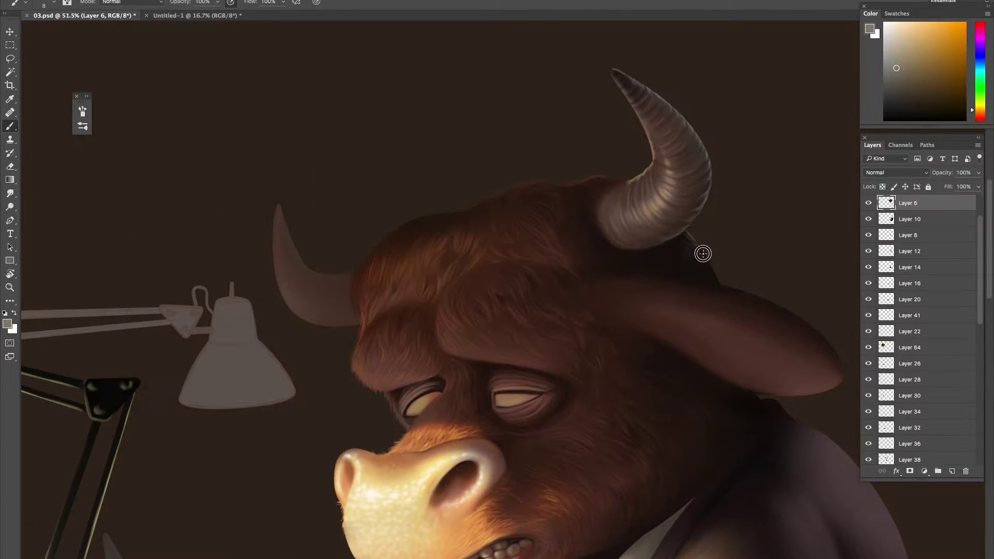
# Darken the bull's ear with a near-black brown stroke.
pyautogui.rightClick(737, 305)
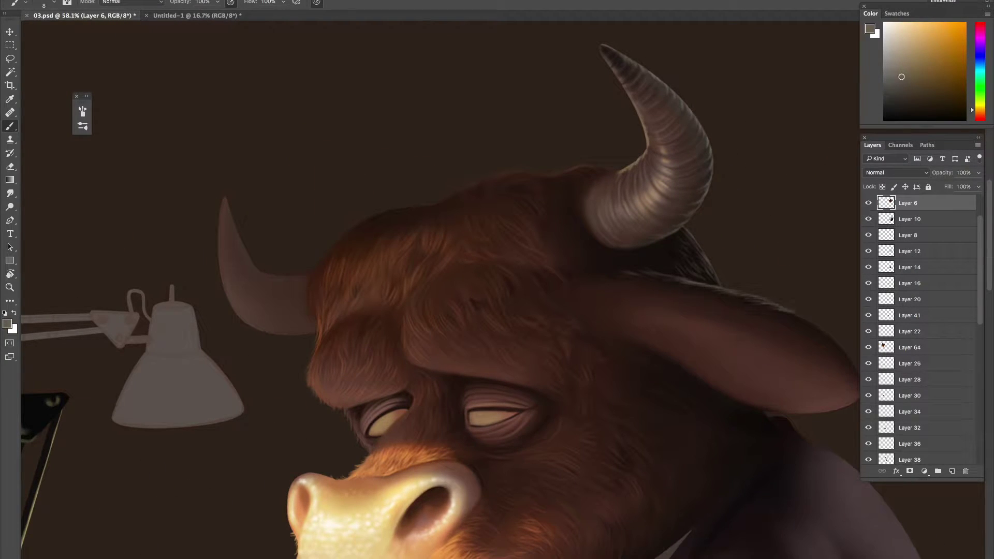
pyautogui.moveTo(815, 326); pyautogui.dragTo(725, 269)
pyautogui.scroll(-5, 621, 213)
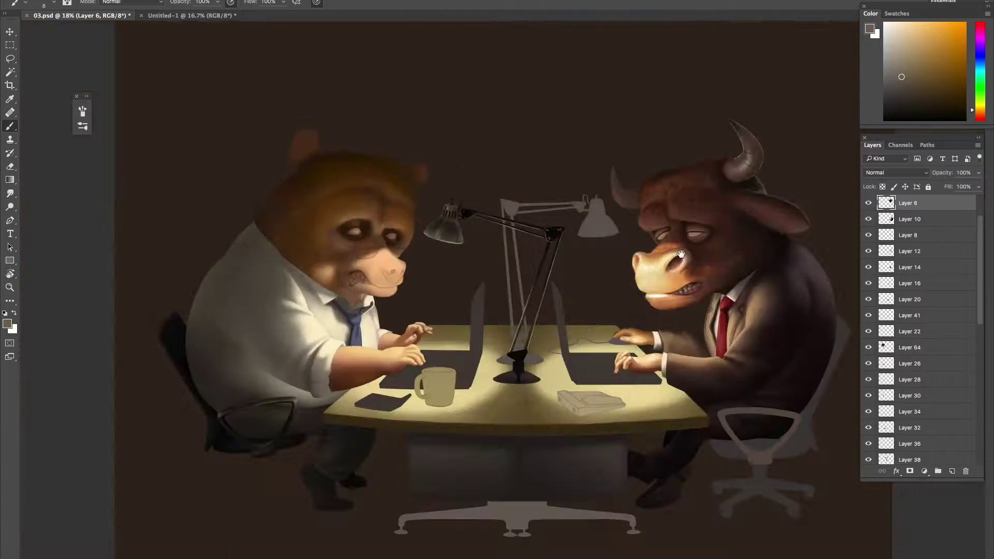
pyautogui.scroll(5, 622, 207)
pyautogui.scroll(-1, 629, 176)
pyautogui.keyDown('alt'); pyautogui.click(629, 175); pyautogui.keyUp('alt')
pyautogui.press(']')
pyautogui.press(']')
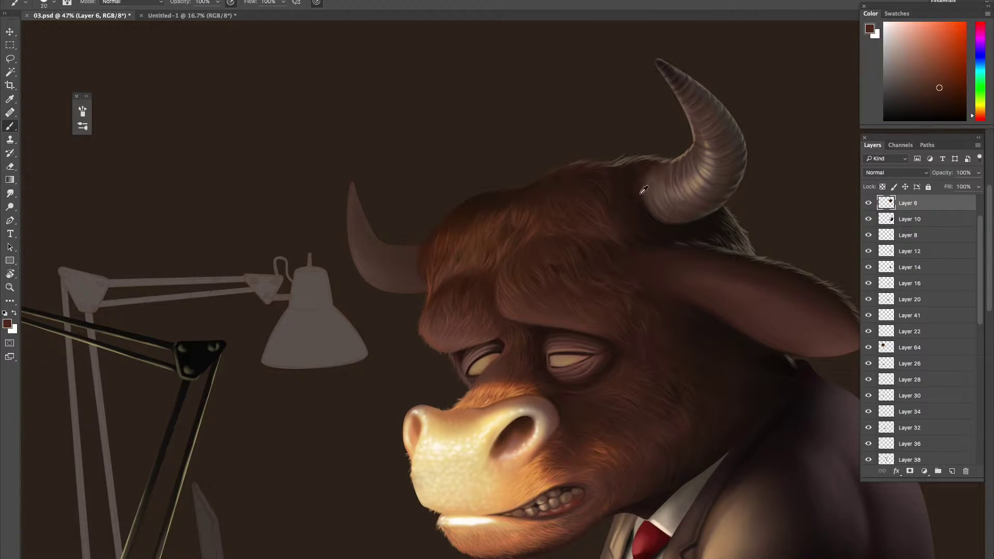
pyautogui.scroll(1, 671, 131)
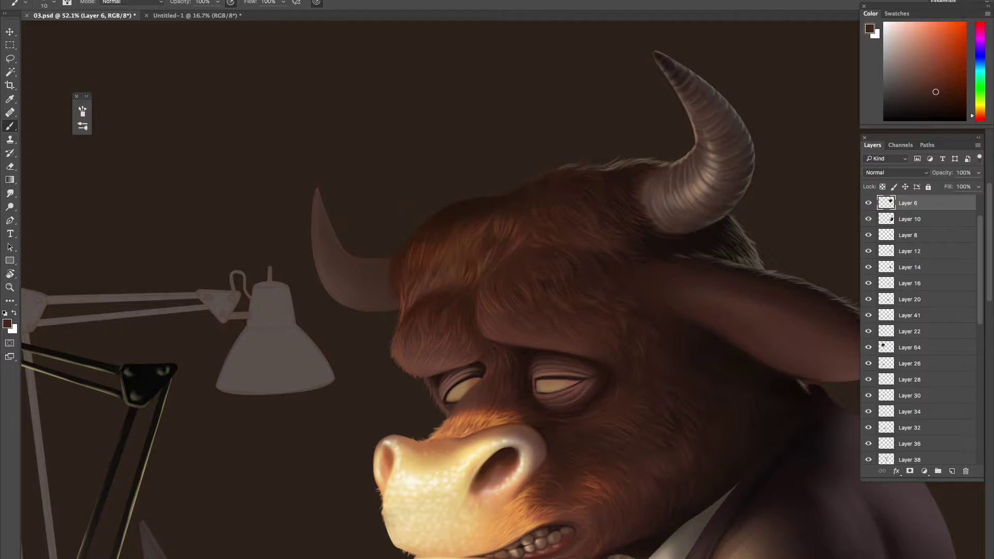
pyautogui.scroll(-3, 610, 229)
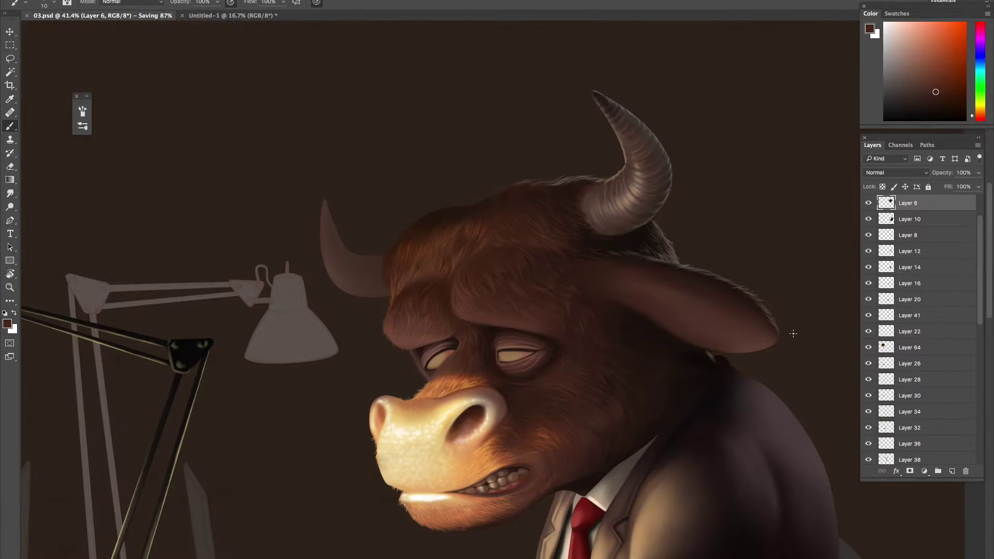
pyautogui.scroll(2, 610, 229)
pyautogui.keyDown('alt'); pyautogui.click(610, 229); pyautogui.keyUp('alt')
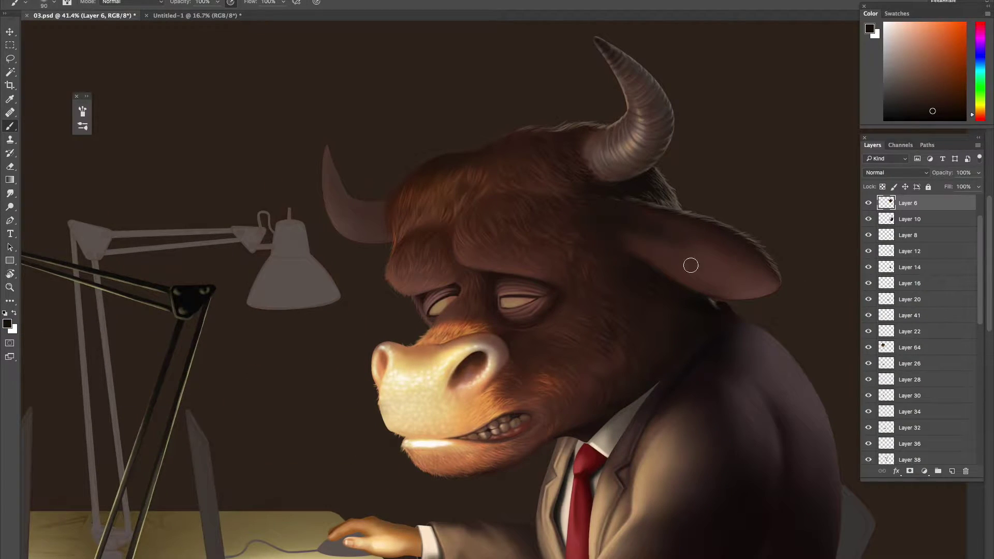
pyautogui.moveTo(587, 222); pyautogui.dragTo(743, 274)
# Pick a red-brown paint colour and save the painting so far.
pyautogui.keyDown('alt'); pyautogui.click(742, 274); pyautogui.keyUp('alt')
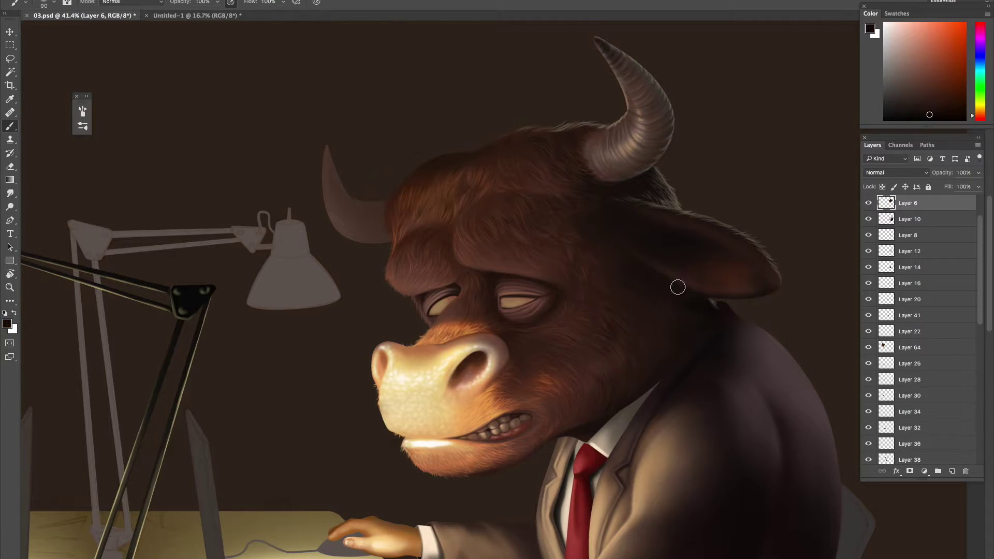
pyautogui.hotkey('ctrl', 's')
pyautogui.press('v')
pyautogui.scroll(-2, 806, 235)
pyautogui.press('b')
pyautogui.scroll(2, 805, 235)
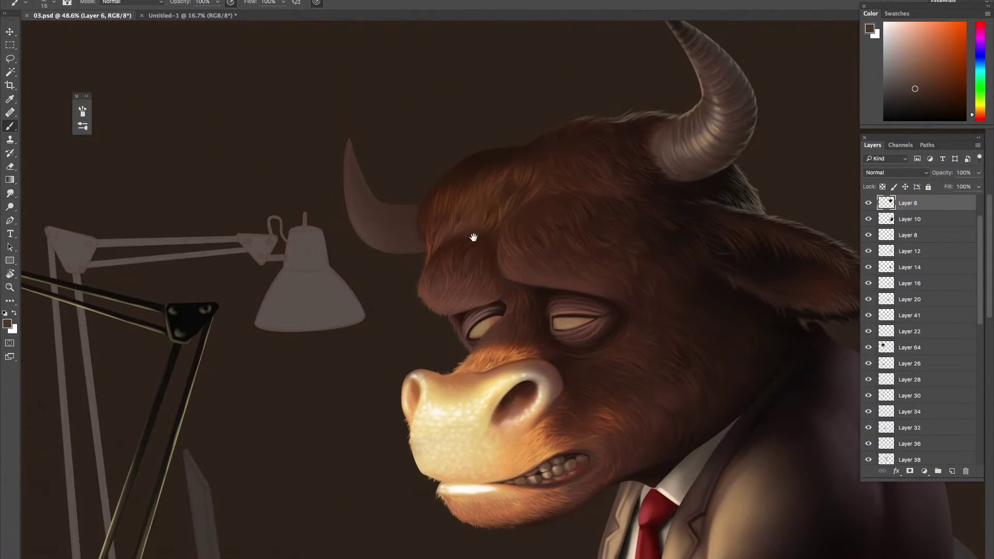
# Darken the bull's far horn and brush light fur strands along its head top.
pyautogui.moveTo(348, 150); pyautogui.dragTo(429, 223)
pyautogui.scroll(2, 364, 141)
pyautogui.scroll(1, 363, 142)
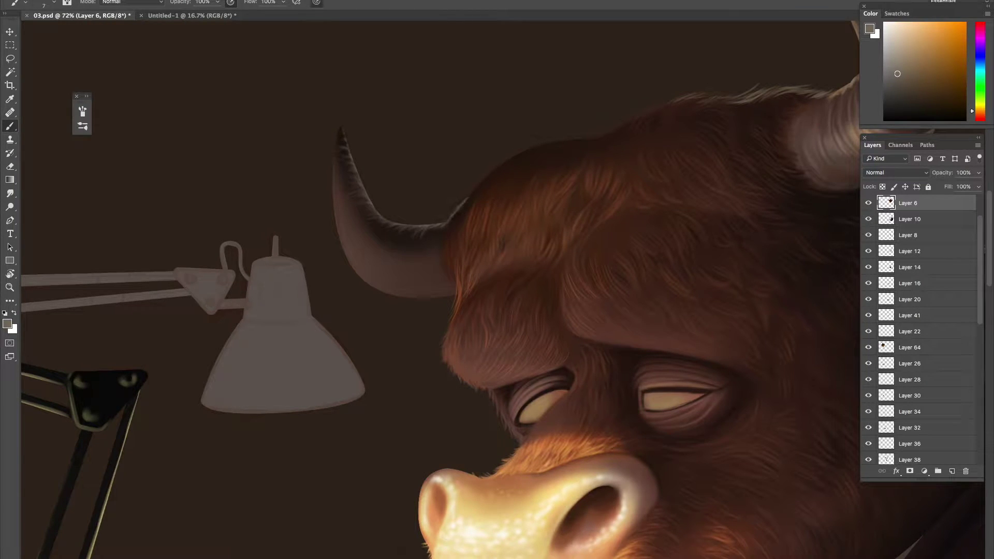
pyautogui.moveTo(466, 200); pyautogui.dragTo(559, 140)
# Sample the horn's brown tones and a darker colour for shading the far horn.
pyautogui.scroll(-2, 275, 215)
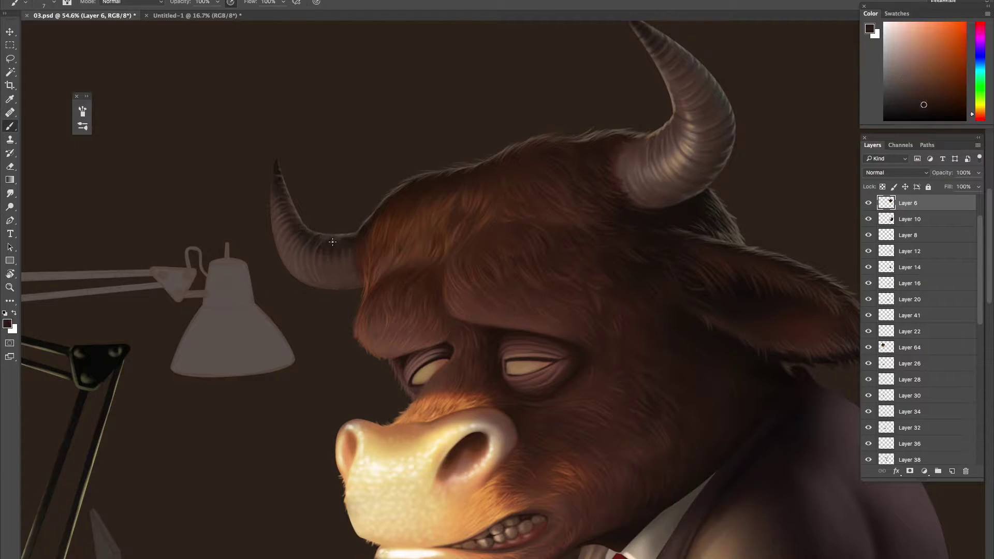
pyautogui.keyDown('alt'); pyautogui.click(345, 255); pyautogui.keyUp('alt')
pyautogui.moveTo(344, 255); pyautogui.dragTo(306, 279)
pyautogui.scroll(-3, 427, 304)
pyautogui.keyDown('alt'); pyautogui.click(426, 303); pyautogui.keyUp('alt')
pyautogui.scroll(-2, 735, 335)
pyautogui.scroll(5, 761, 203)
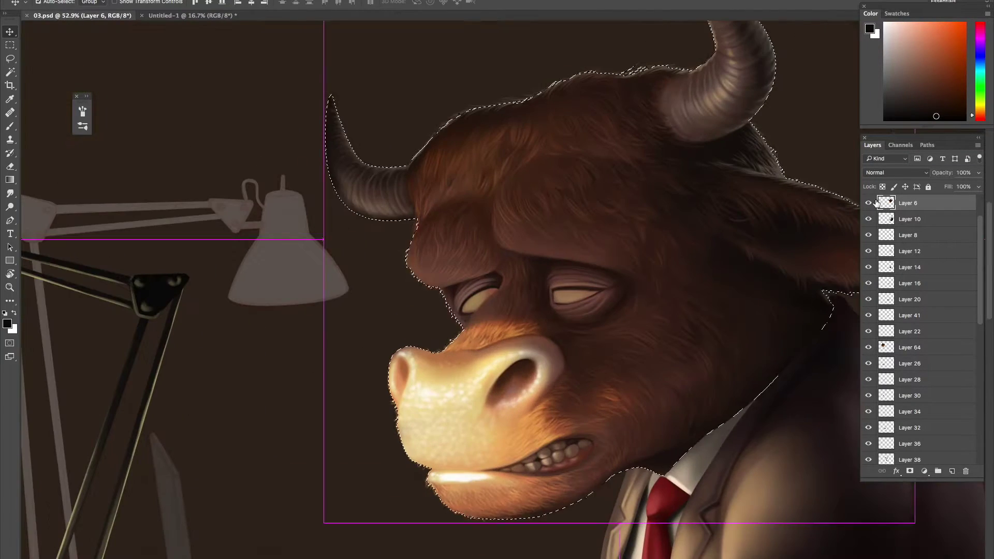
# Paint the bull's left eye open and brighter with a small light-tan brush.
pyautogui.keyDown('alt'); pyautogui.click(567, 297); pyautogui.keyUp('alt')
pyautogui.press('[')
pyautogui.press('[')
pyautogui.press('[')
# Add dark reddish-brown irises, near-black pupils and warm orange shading around the bull's eyes.
pyautogui.press('[')
pyautogui.press('[')
pyautogui.press('[')
pyautogui.scroll(1, 591, 292)
pyautogui.moveTo(475, 298)
pyautogui.mouseDown()
pyautogui.moveTo(468, 306)
pyautogui.moveTo(614, 227)
pyautogui.mouseUp()
pyautogui.keyDown('alt'); pyautogui.click(564, 301); pyautogui.keyUp('alt')
pyautogui.press(']')
pyautogui.press(']')
pyautogui.press('[')
pyautogui.keyDown('alt'); pyautogui.click(615, 230); pyautogui.keyUp('alt')
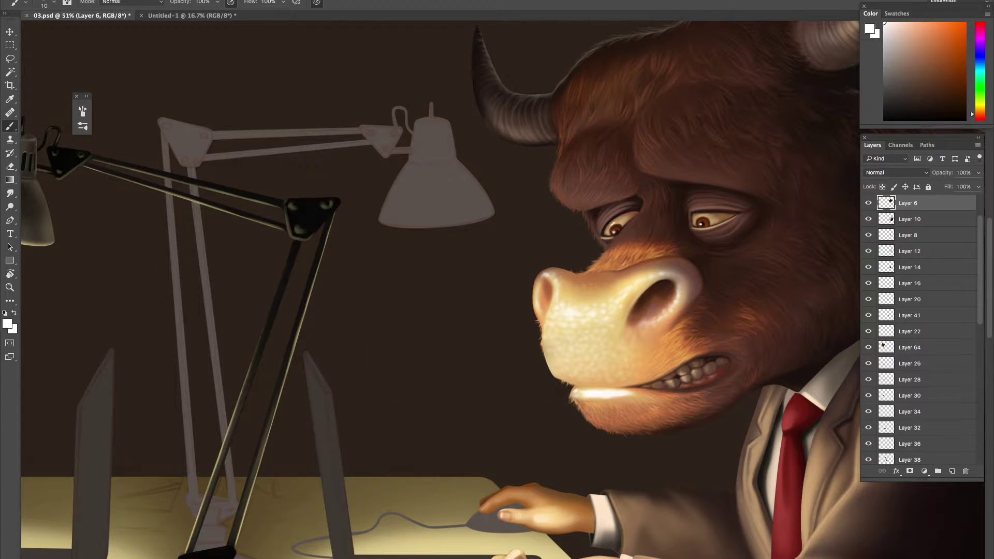
pyautogui.keyDown('alt'); pyautogui.click(611, 256); pyautogui.keyUp('alt')
pyautogui.moveTo(611, 256); pyautogui.dragTo(595, 300)
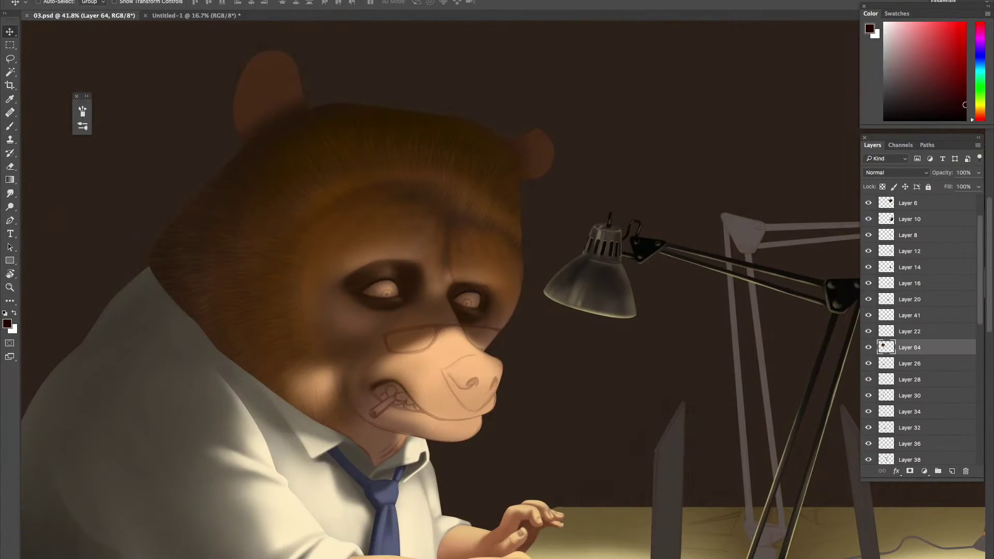
# Paint the bear's brown nose base and nostrils, then lighten its snout and cheek with orange.
pyautogui.moveTo(466, 362)
pyautogui.mouseDown()
pyautogui.moveTo(494, 386)
pyautogui.moveTo(471, 388)
pyautogui.moveTo(466, 403)
pyautogui.mouseUp()
pyautogui.press('[')
pyautogui.press('[')
pyautogui.press('[')
pyautogui.moveTo(463, 396); pyautogui.dragTo(485, 397)
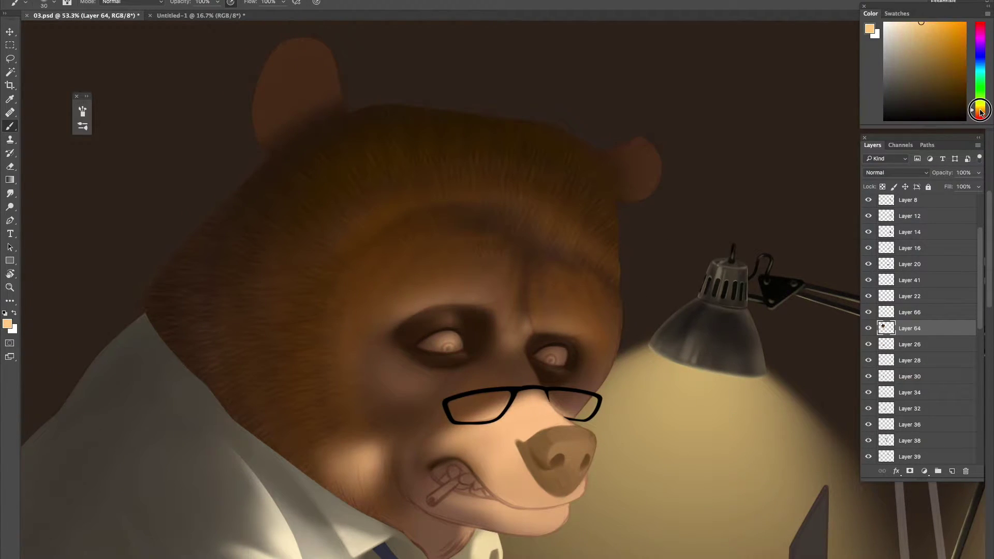
pyautogui.click(942, 22)
pyautogui.moveTo(523, 414); pyautogui.dragTo(505, 470)
pyautogui.moveTo(336, 300); pyautogui.dragTo(400, 251)
pyautogui.moveTo(337, 279); pyautogui.dragTo(321, 357)
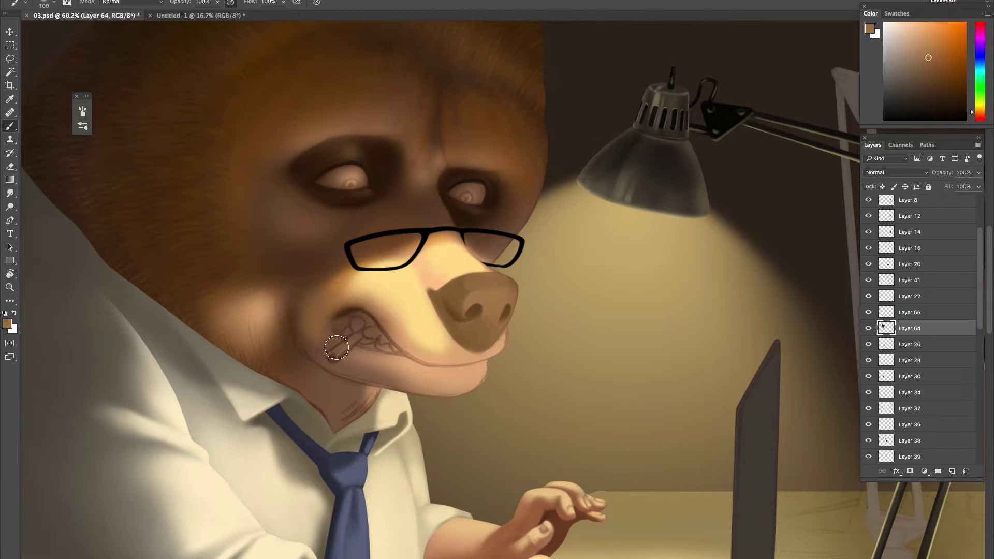
# Paint dark furrowed brows, darken the bear's head top, and add warm orange-brown on its neck.
pyautogui.scroll(-2, 363, 311)
pyautogui.moveTo(409, 223)
pyautogui.mouseDown()
pyautogui.moveTo(497, 199)
pyautogui.moveTo(544, 228)
pyautogui.mouseUp()
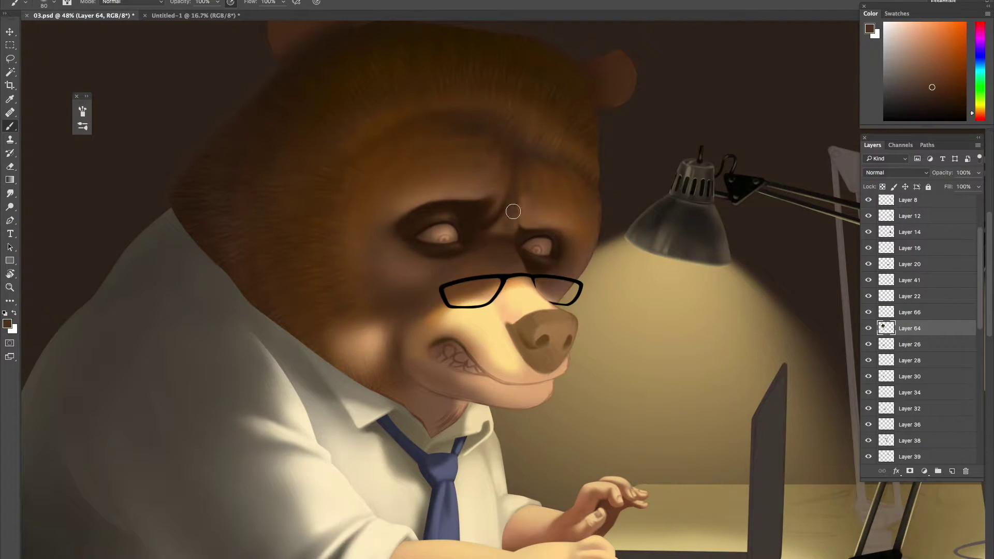
pyautogui.scroll(-1, 496, 218)
pyautogui.moveTo(470, 106); pyautogui.dragTo(497, 150)
pyautogui.scroll(-2, 445, 289)
pyautogui.scroll(2, 444, 289)
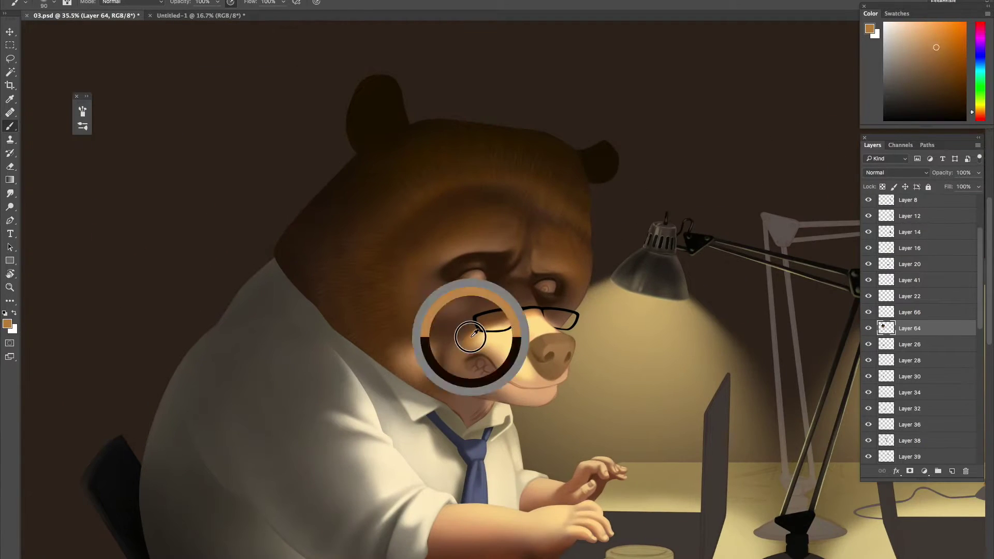
pyautogui.moveTo(414, 352); pyautogui.dragTo(481, 425)
pyautogui.moveTo(446, 383); pyautogui.dragTo(471, 431)
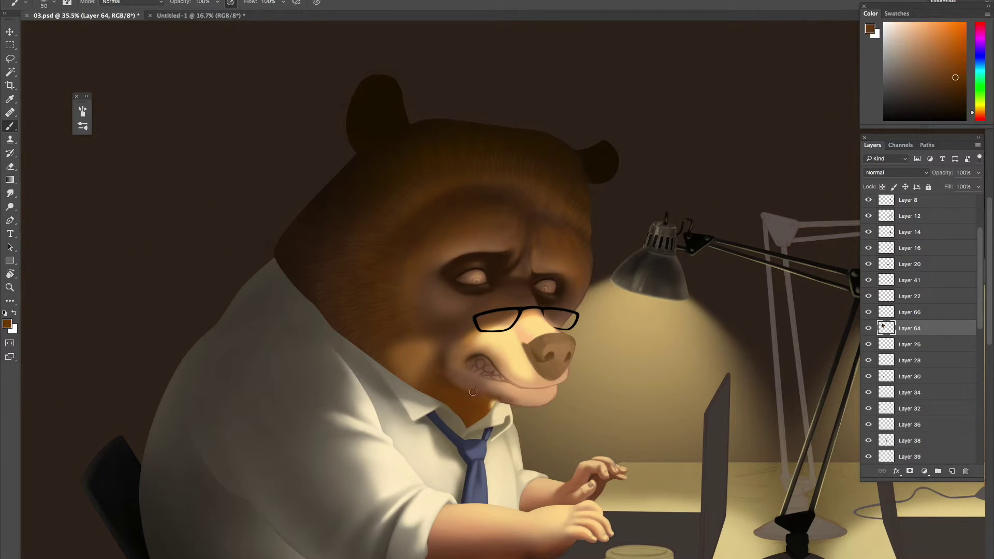
# Refine the bear's mouth in darker brown and brighten its cheek and neck.
pyautogui.keyDown('alt'); pyautogui.click(444, 382); pyautogui.keyUp('alt')
pyautogui.moveTo(497, 383); pyautogui.dragTo(559, 381)
pyautogui.moveTo(438, 349); pyautogui.dragTo(405, 359)
pyautogui.moveTo(474, 340); pyautogui.dragTo(455, 347)
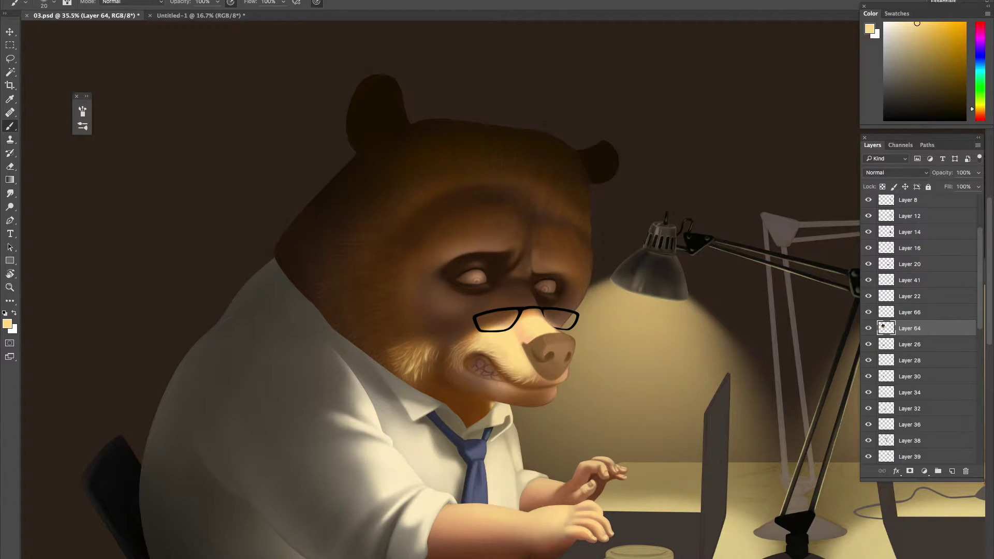
# Paint the bear's nose dark brown with a small light-yellow highlight.
pyautogui.keyDown('alt'); pyautogui.click(549, 358); pyautogui.keyUp('alt')
pyautogui.moveTo(526, 357)
pyautogui.mouseDown()
pyautogui.moveTo(544, 370)
pyautogui.moveTo(559, 363)
pyautogui.moveTo(556, 350)
pyautogui.moveTo(555, 369)
pyautogui.moveTo(549, 362)
pyautogui.moveTo(603, 352)
pyautogui.moveTo(580, 367)
pyautogui.mouseUp()
pyautogui.keyDown('alt'); pyautogui.click(548, 360); pyautogui.keyUp('alt')
pyautogui.keyDown('alt'); pyautogui.click(575, 331); pyautogui.keyUp('alt')
pyautogui.press('[')
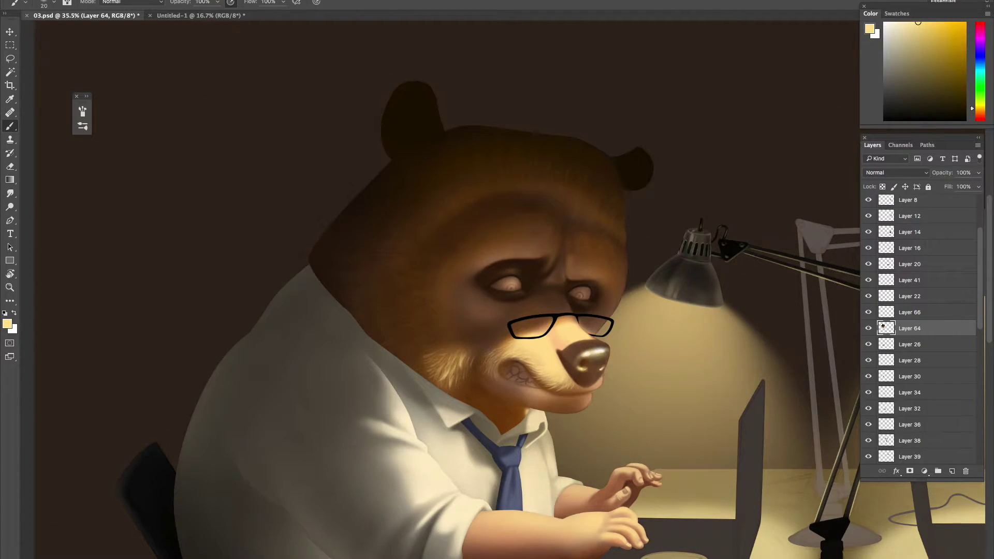
pyautogui.keyDown('alt'); pyautogui.click(578, 381); pyautogui.keyUp('alt')
pyautogui.keyDown('alt'); pyautogui.click(585, 364); pyautogui.keyUp('alt')
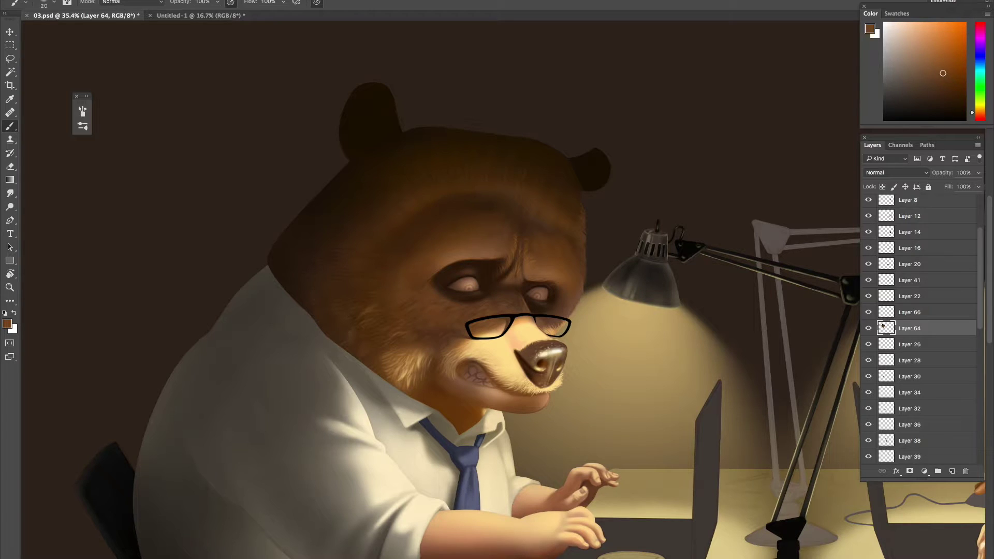
# Paint dark brown fur where the bear's head meets its shirt.
pyautogui.keyDown('alt'); pyautogui.click(347, 352); pyautogui.keyUp('alt')
pyautogui.keyDown('alt'); pyautogui.click(365, 365); pyautogui.keyUp('alt')
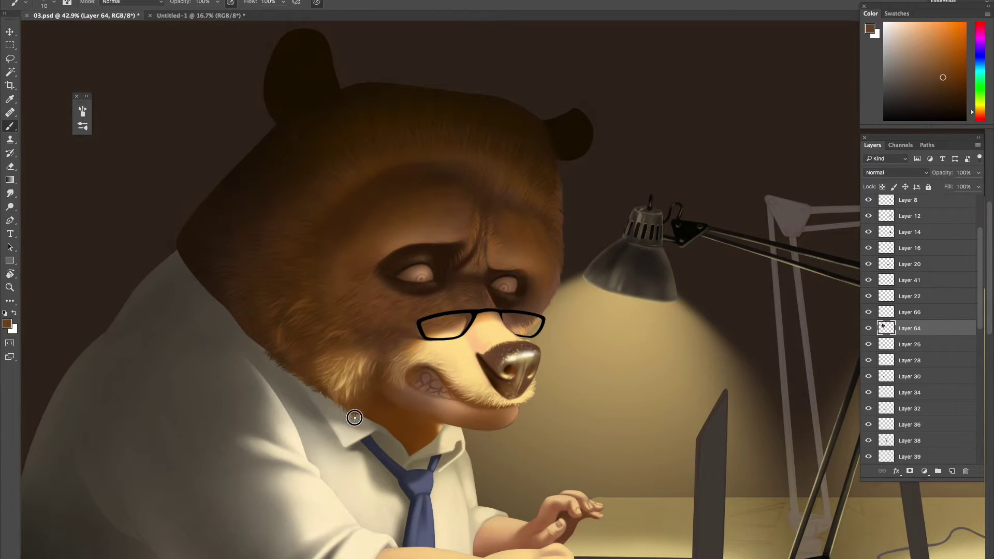
pyautogui.keyDown('alt'); pyautogui.click(231, 311); pyautogui.keyUp('alt')
pyautogui.moveTo(216, 298)
pyautogui.mouseDown()
pyautogui.moveTo(180, 263)
pyautogui.moveTo(234, 188)
pyautogui.mouseUp()
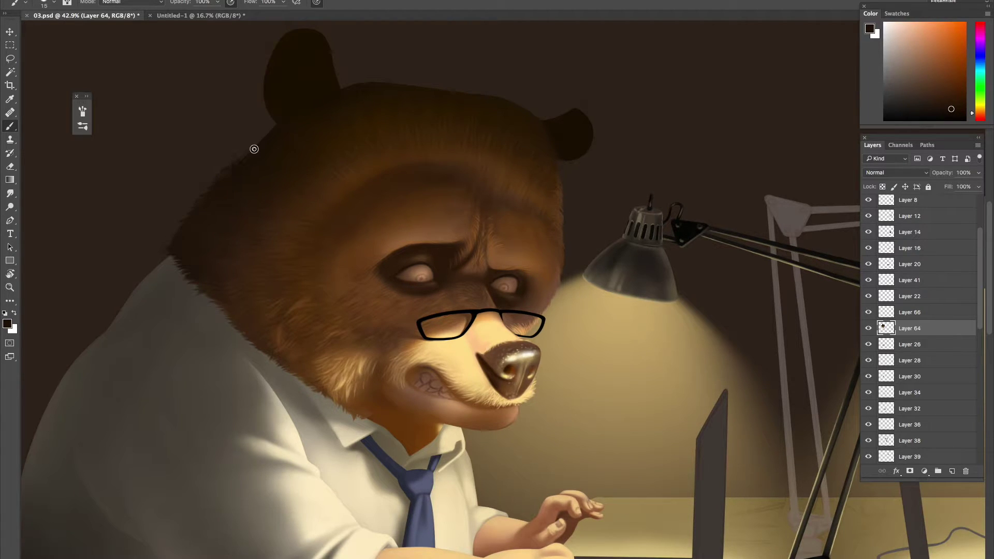
pyautogui.moveTo(259, 100); pyautogui.dragTo(244, 172)
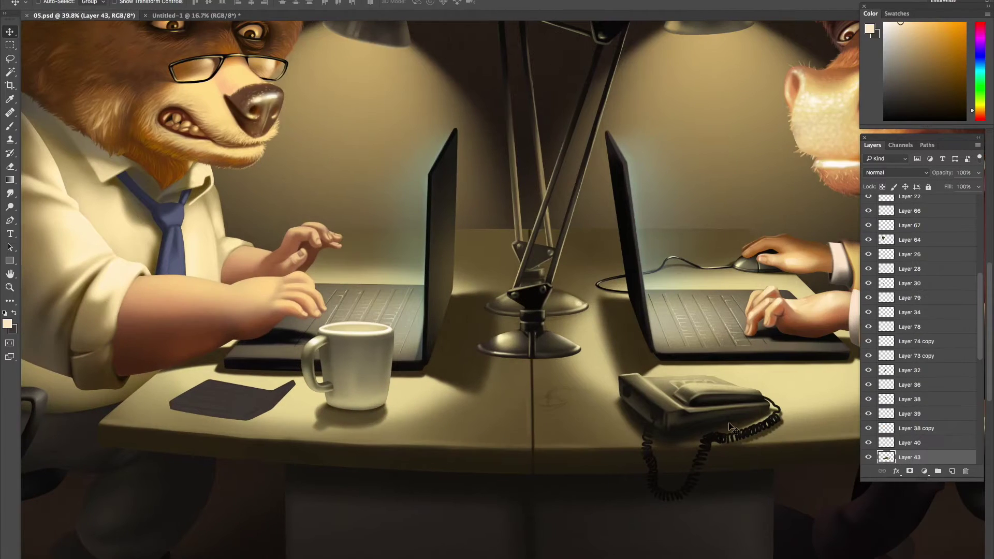
# Cut a dark-filled oval cable hole in the desk near the phone and save.
pyautogui.moveTo(568, 409); pyautogui.dragTo(577, 412)
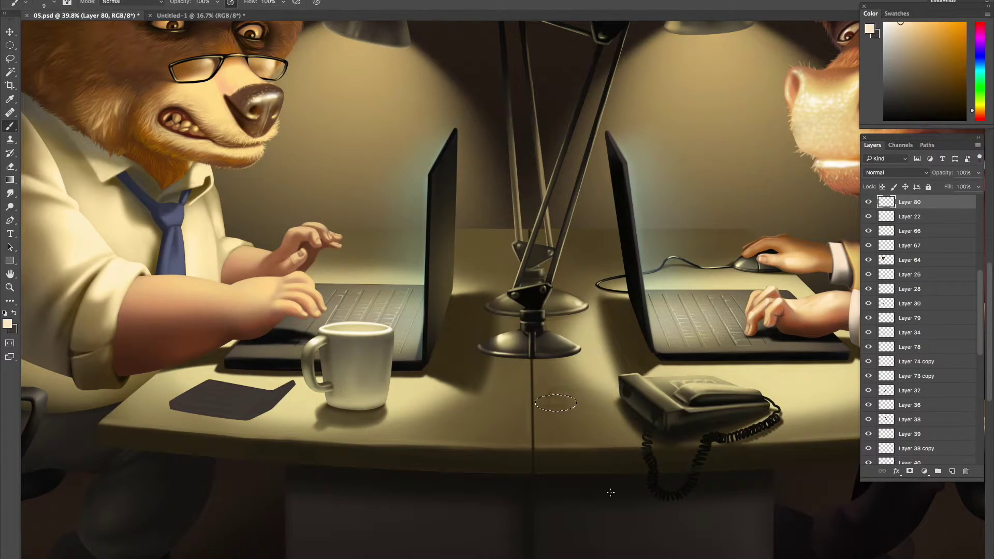
pyautogui.hotkey('alt', 'BackSpace')
pyautogui.press('d')
pyautogui.hotkey('alt', 'BackSpace')
pyautogui.hotkey('ctrl', 's')
pyautogui.press('[')
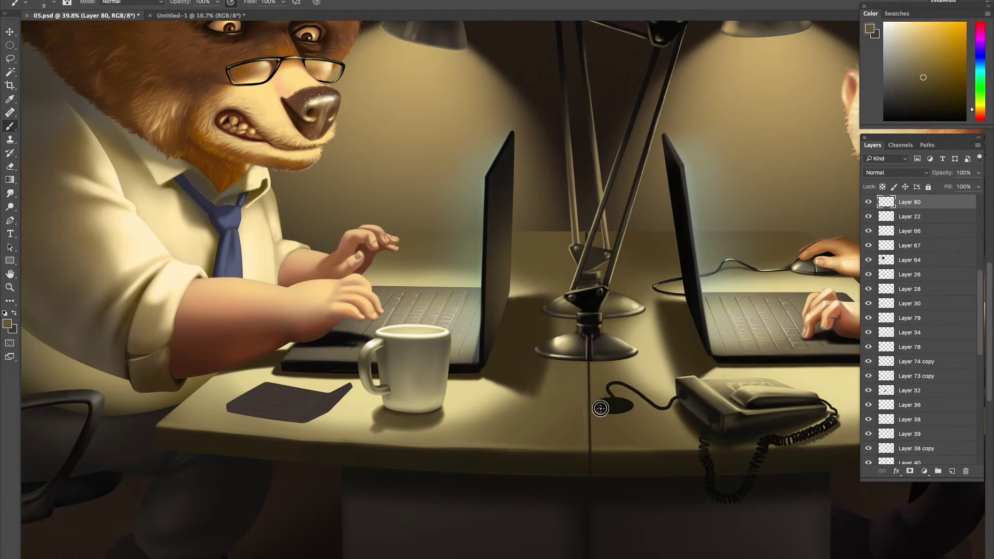
# On Layer 43, paint a cord running from the laptop to the desk hole.
pyautogui.keyDown('alt'); pyautogui.click(611, 383); pyautogui.keyUp('alt')
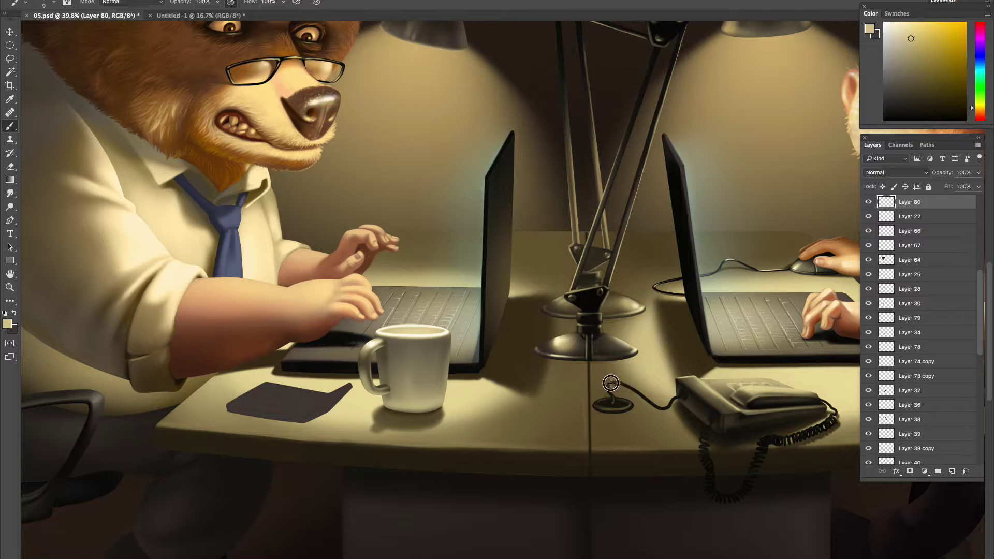
pyautogui.keyDown('ctrl'); pyautogui.click(668, 403); pyautogui.keyUp('ctrl')
pyautogui.rightClick(670, 409)
pyautogui.keyDown('alt'); pyautogui.click(672, 414); pyautogui.keyUp('alt')
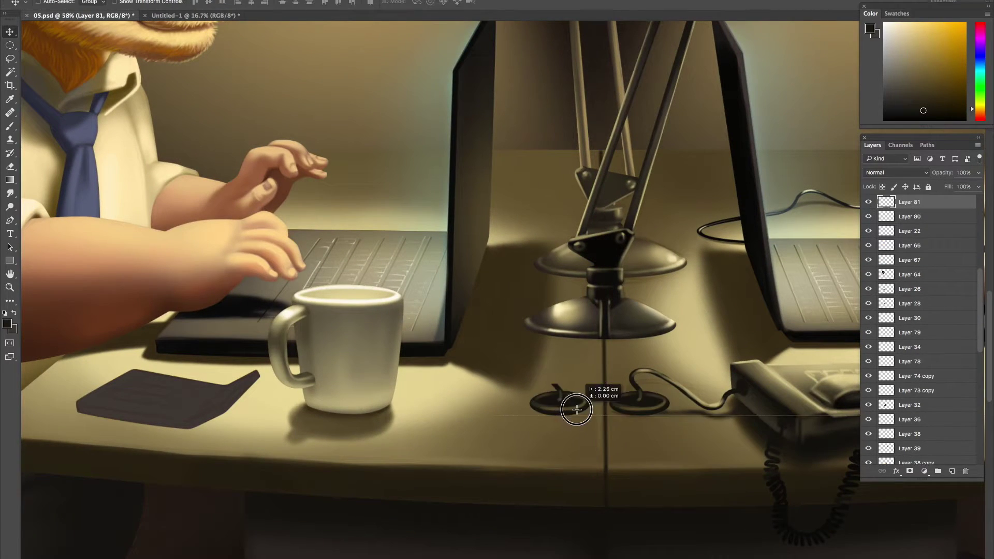
pyautogui.rightClick(576, 409)
pyautogui.moveTo(564, 394); pyautogui.dragTo(404, 362)
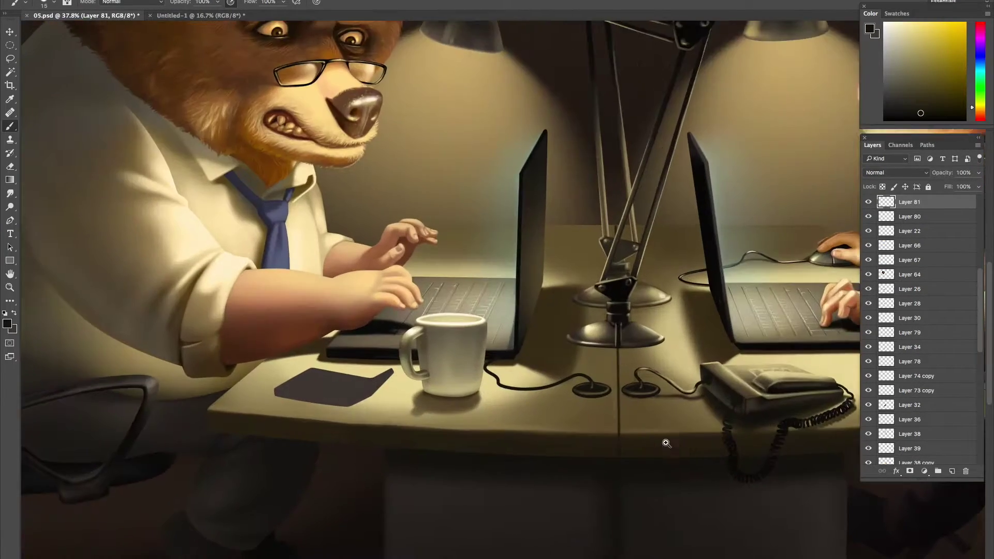
# Pick dark brown on Layer 43, fit the whole illustration on screen, and save.
pyautogui.click(666, 443)
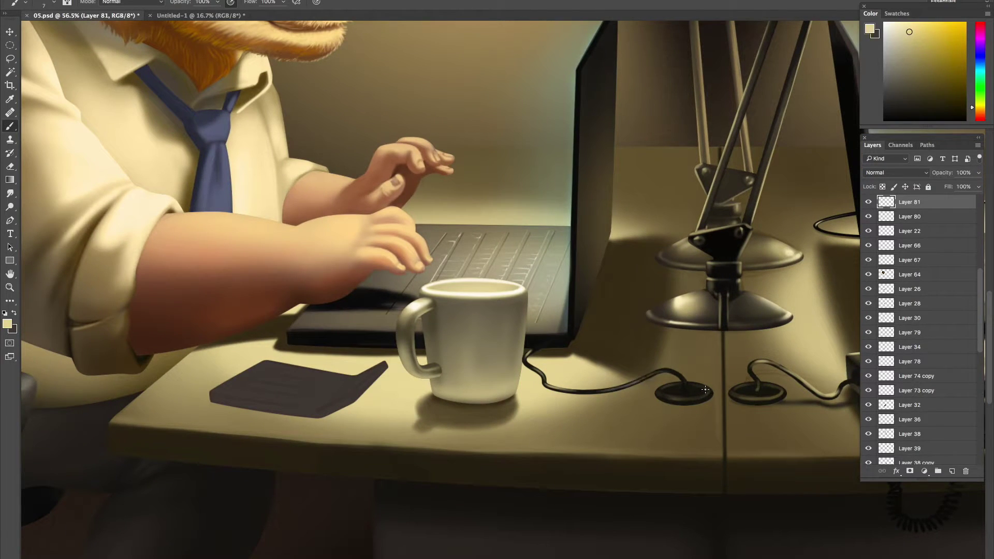
pyautogui.keyDown('ctrl'); pyautogui.click(542, 342); pyautogui.keyUp('ctrl')
pyautogui.keyDown('alt'); pyautogui.click(539, 354); pyautogui.keyUp('alt')
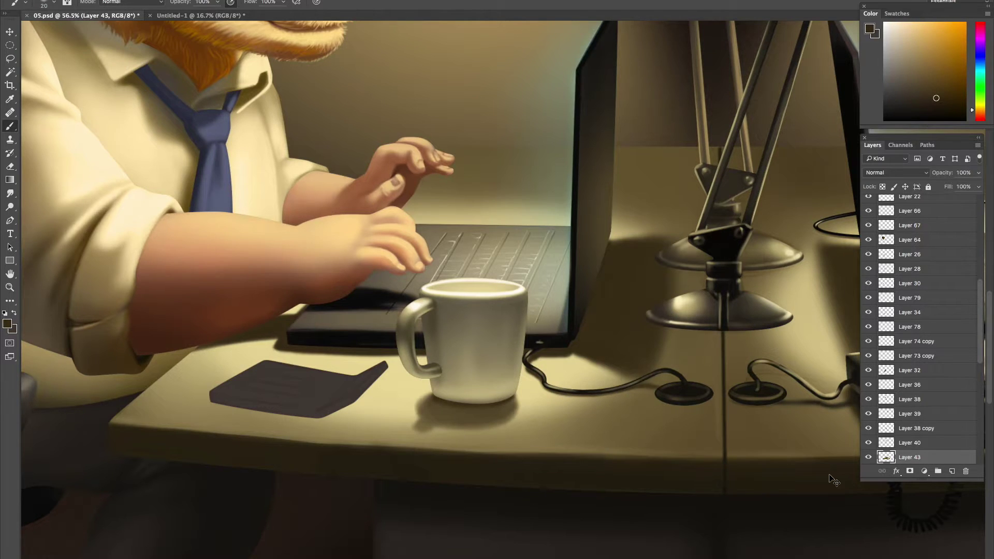
pyautogui.press('v')
pyautogui.hotkey('ctrl', '0')
pyautogui.hotkey('ctrl', 's')
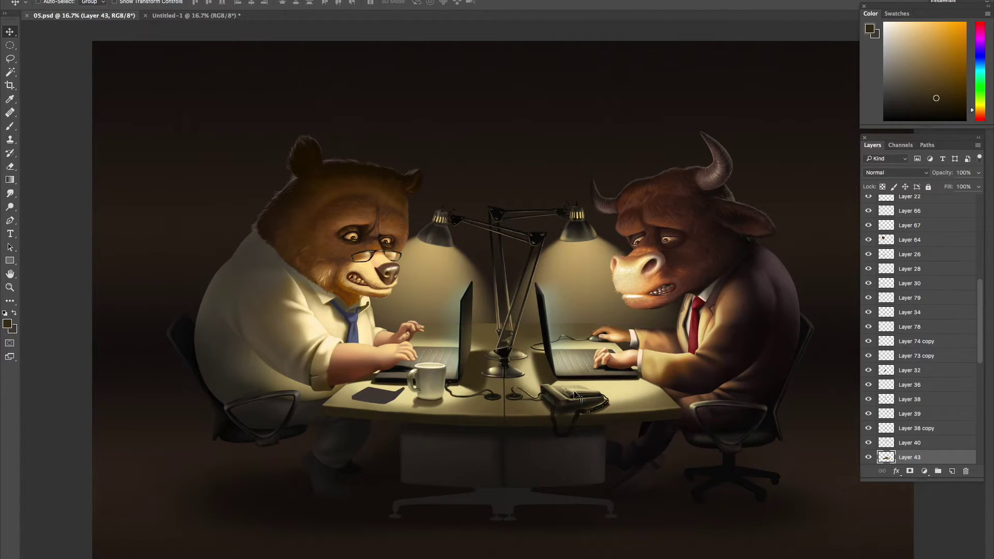
pyautogui.scroll(3, 498, 405)
# On Layer 45 copy, sample darker and lighter brown shades for the desk base, resizing the brush.
pyautogui.press('b')
pyautogui.keyDown('ctrl'); pyautogui.click(599, 445); pyautogui.keyUp('ctrl')
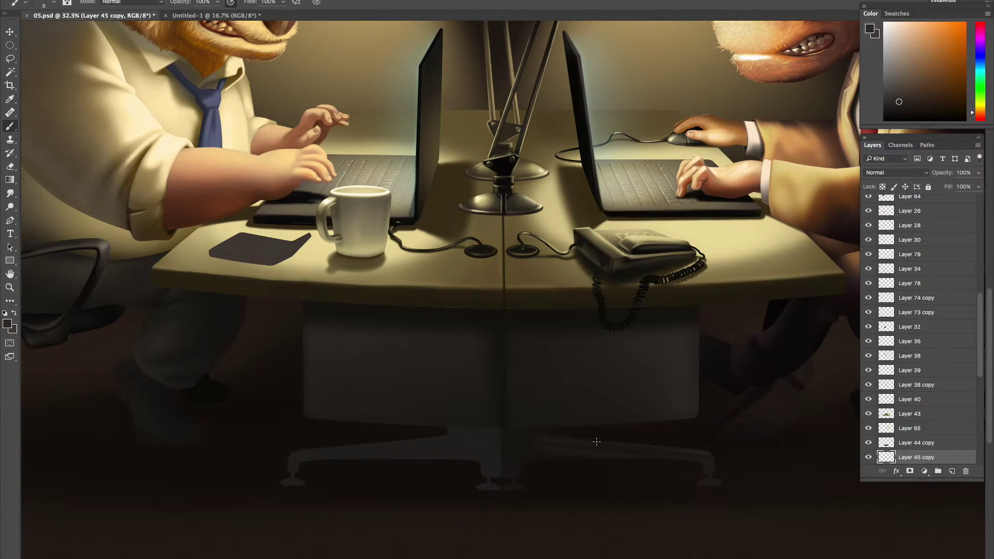
pyautogui.keyDown('alt'); pyautogui.click(654, 448); pyautogui.keyUp('alt')
pyautogui.keyDown('alt'); pyautogui.click(539, 431); pyautogui.keyUp('alt')
pyautogui.press(']')
pyautogui.press(']')
pyautogui.press(']')
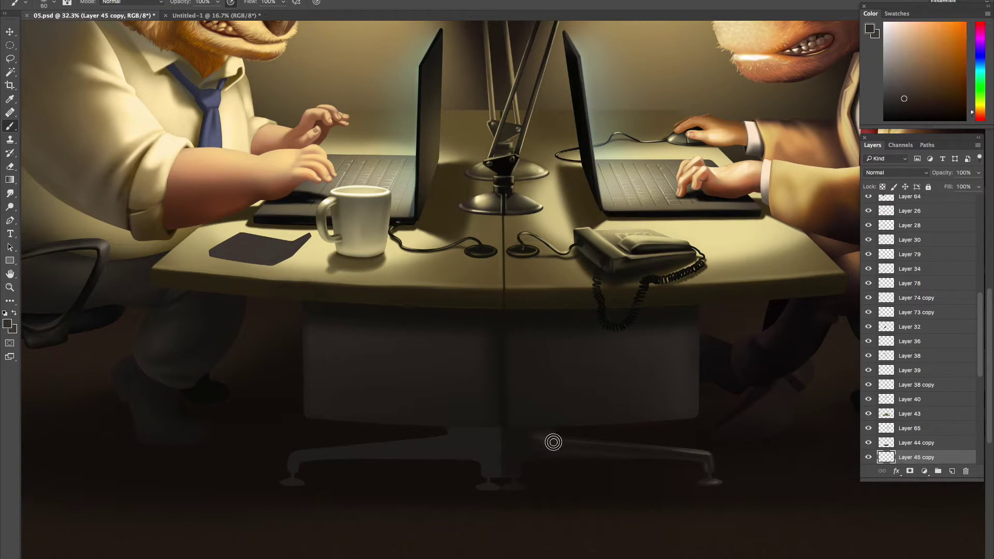
pyautogui.press(']')
pyautogui.press(']')
pyautogui.press(']')
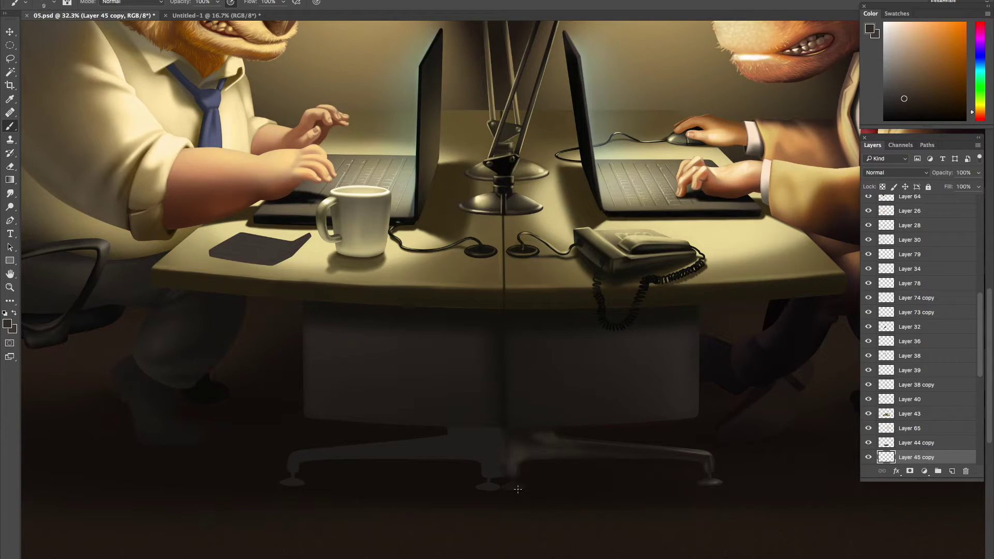
pyautogui.keyDown('alt'); pyautogui.click(564, 459); pyautogui.keyUp('alt')
pyautogui.press(']')
pyautogui.press(']')
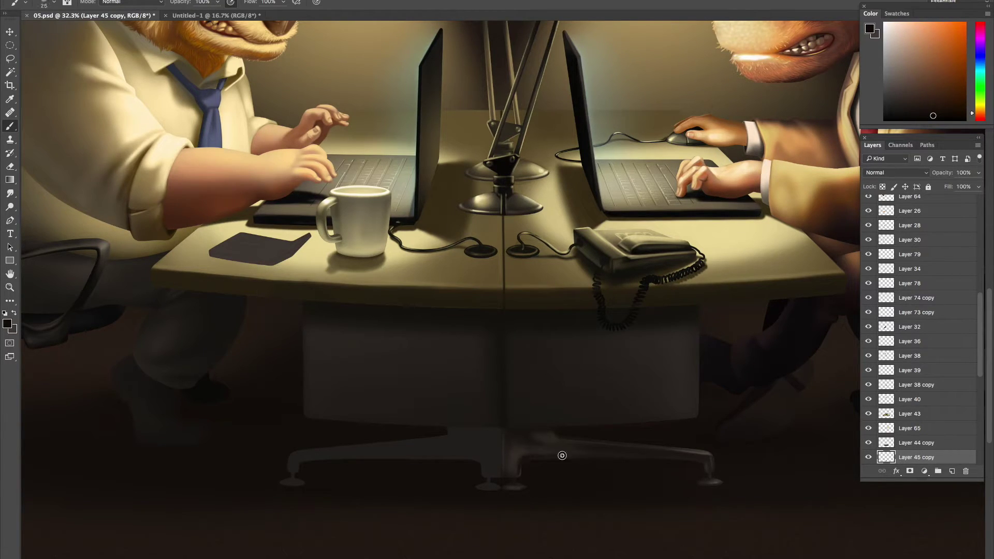
pyautogui.keyDown('alt'); pyautogui.click(631, 474); pyautogui.keyUp('alt')
pyautogui.press('[')
pyautogui.press('[')
pyautogui.press('[')
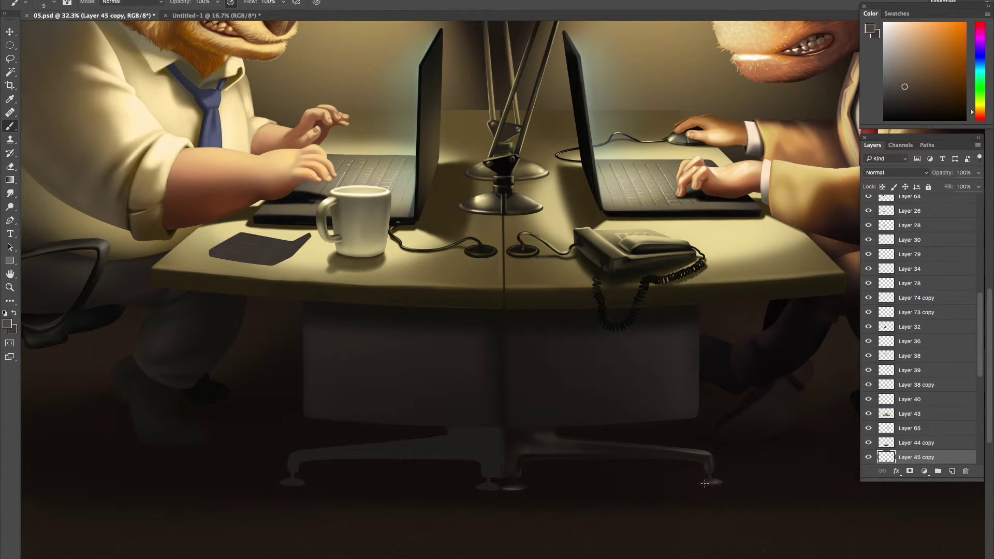
# On Layer 45, paint a light highlight along a base leg and sample dark mid-tones.
pyautogui.keyDown('ctrl'); pyautogui.click(486, 451); pyautogui.keyUp('ctrl')
pyautogui.keyDown('alt'); pyautogui.click(488, 421); pyautogui.keyUp('alt')
pyautogui.press(']')
pyautogui.press(']')
pyautogui.press(']')
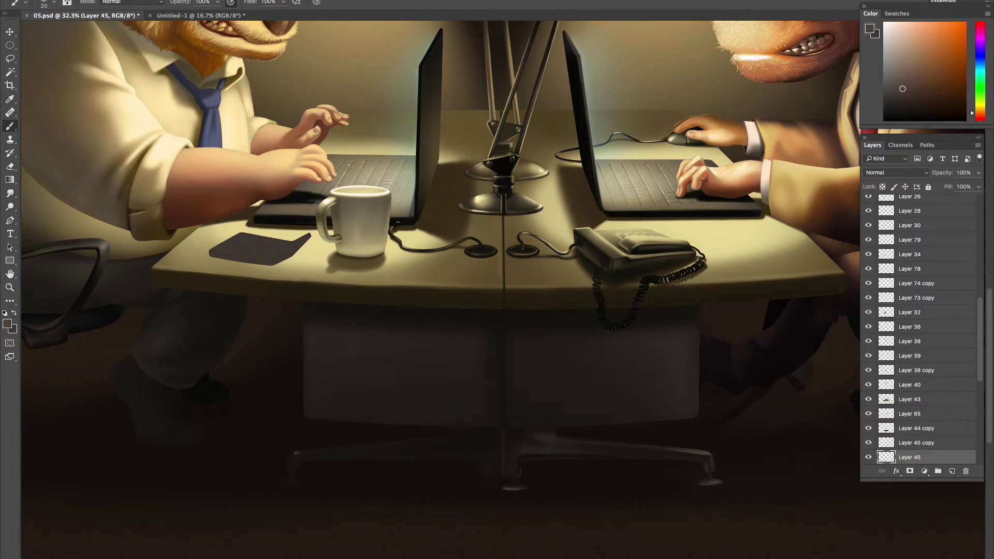
pyautogui.moveTo(295, 454)
pyautogui.mouseDown()
pyautogui.moveTo(442, 438)
pyautogui.moveTo(472, 447)
pyautogui.mouseUp()
pyautogui.press('[')
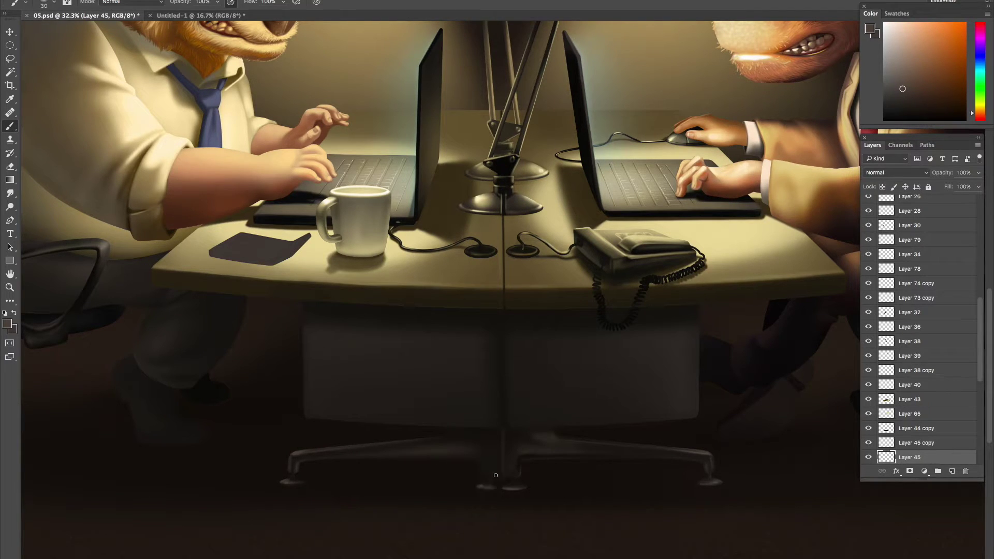
pyautogui.keyDown('alt'); pyautogui.click(517, 399); pyautogui.keyUp('alt')
pyautogui.keyDown('alt'); pyautogui.click(492, 455); pyautogui.keyUp('alt')
pyautogui.scroll(-3, 502, 486)
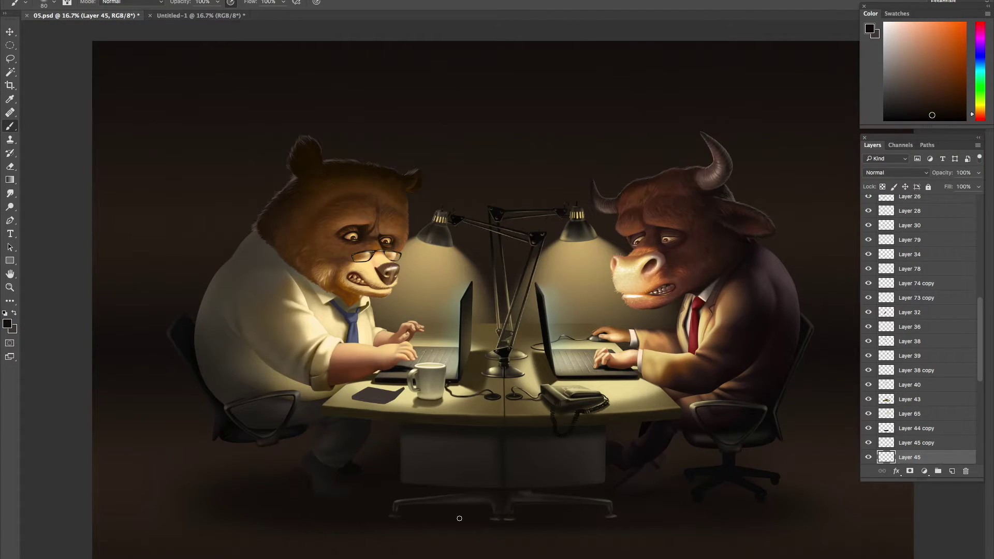
pyautogui.scroll(5, 466, 513)
pyautogui.hotkey('alt', ']')
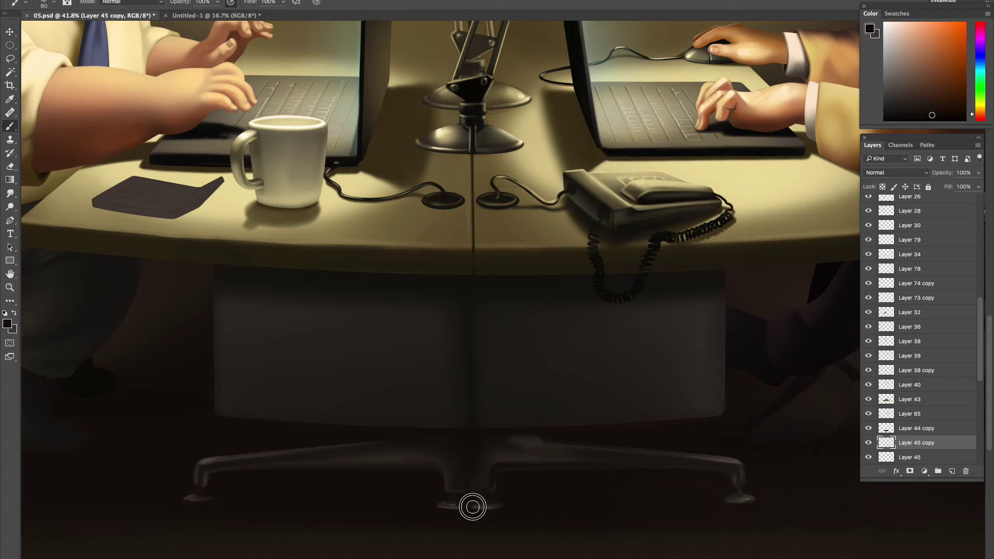
# Save, hide Layer 4 copy, and lighten the bull's shoe under the desk on Layer 56.
pyautogui.hotkey('ctrl', 's')
pyautogui.scroll(-3, 466, 518)
pyautogui.scroll(4, 681, 473)
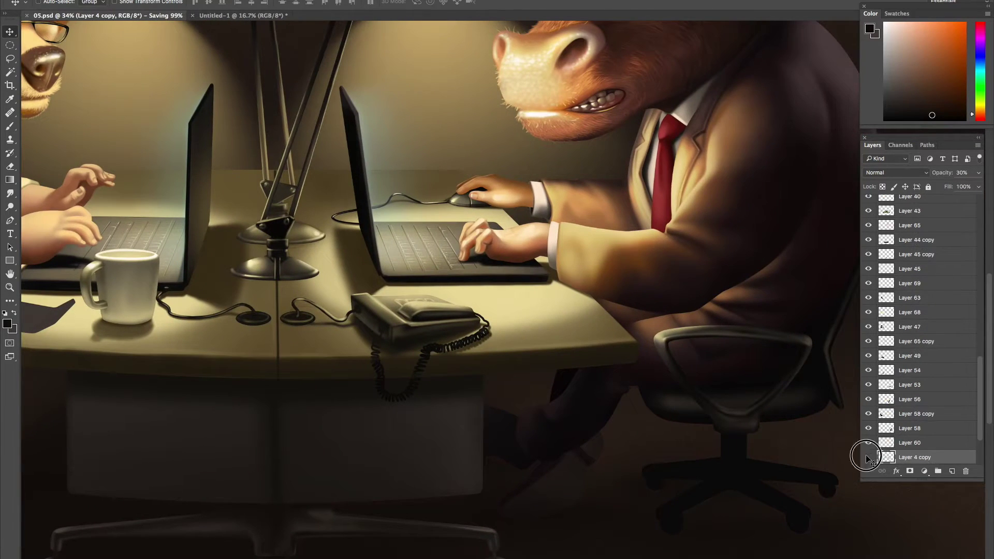
pyautogui.click(867, 459)
pyautogui.scroll(-3, 566, 484)
pyautogui.scroll(3, 459, 284)
pyautogui.keyDown('ctrl'); pyautogui.click(458, 283); pyautogui.keyUp('ctrl')
pyautogui.press('b')
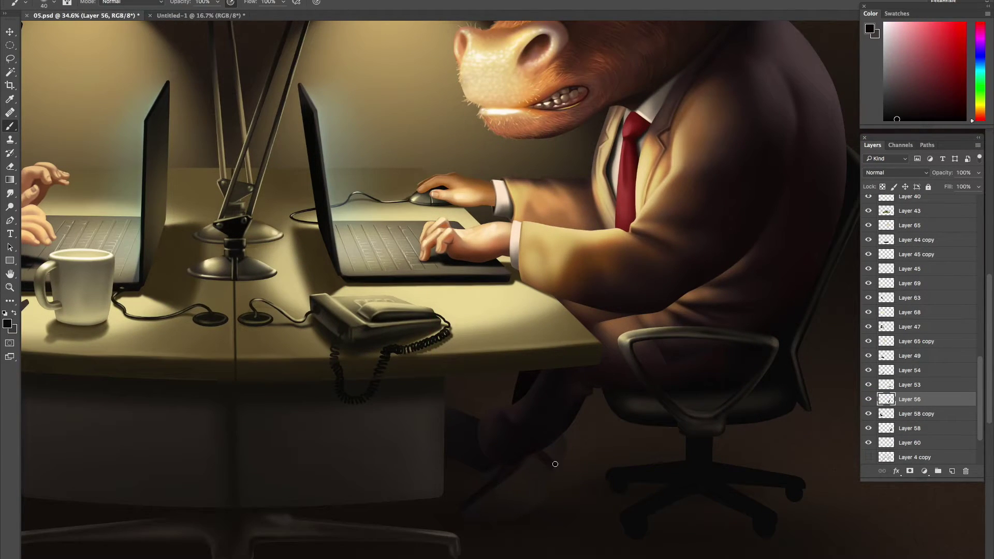
pyautogui.moveTo(543, 489)
pyautogui.mouseDown()
pyautogui.moveTo(494, 492)
pyautogui.moveTo(548, 492)
pyautogui.mouseUp()
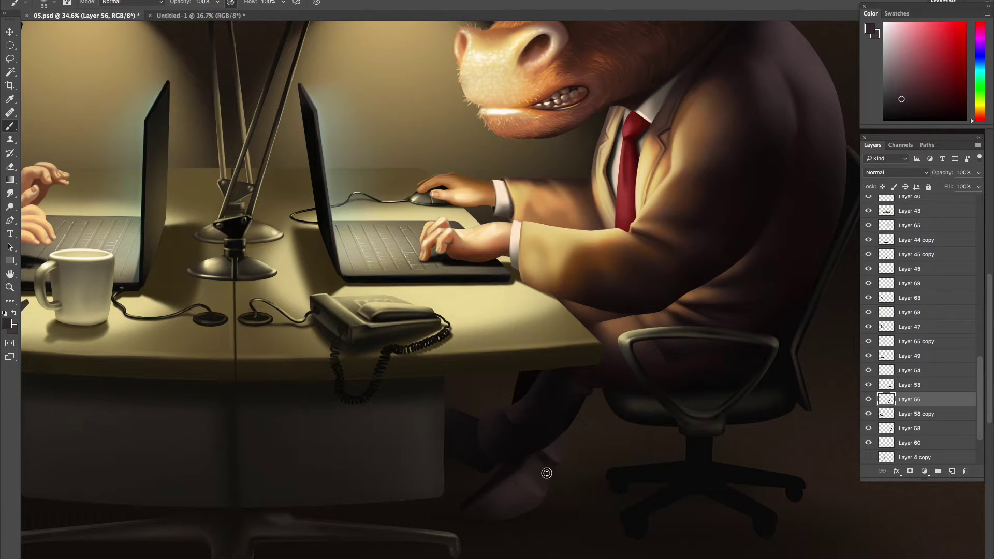
# With a larger brush, pick a dark orange-brown and a new paint colour on Layer 56.
pyautogui.press(']')
pyautogui.press(']')
pyautogui.press(']')
pyautogui.keyDown('alt'); pyautogui.click(663, 330); pyautogui.keyUp('alt')
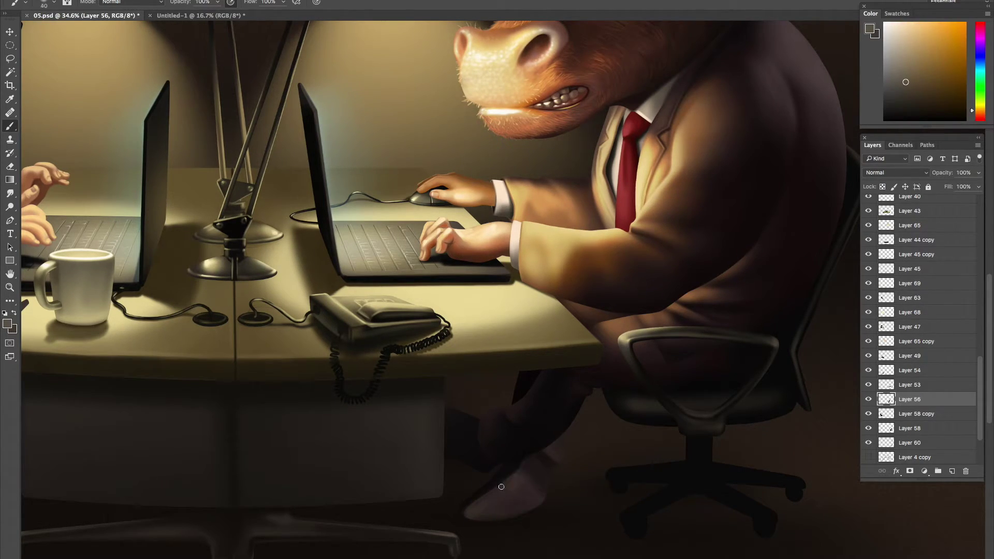
pyautogui.keyDown('alt'); pyautogui.click(476, 518); pyautogui.keyUp('alt')
pyautogui.press(']')
pyautogui.press(']')
pyautogui.press(']')
pyautogui.scroll(-5, 489, 536)
pyautogui.scroll(4, 688, 497)
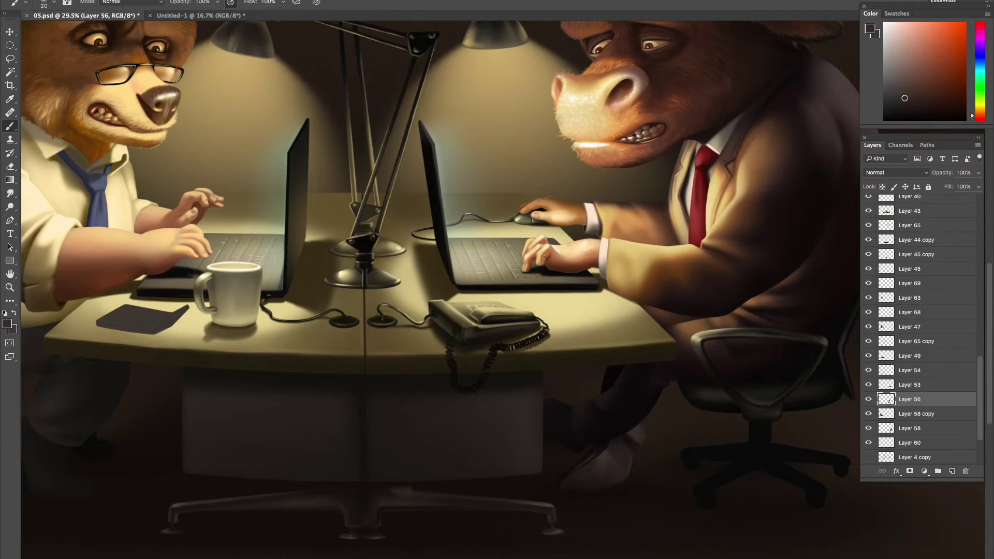
pyautogui.scroll(-5, 721, 522)
pyautogui.scroll(5, 721, 522)
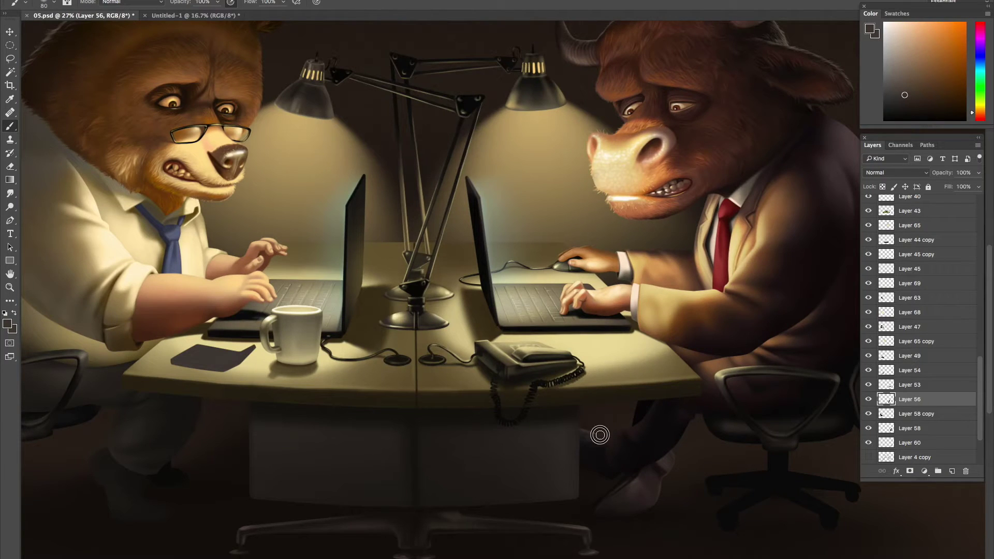
pyautogui.scroll(-5, 605, 477)
pyautogui.scroll(5, 605, 476)
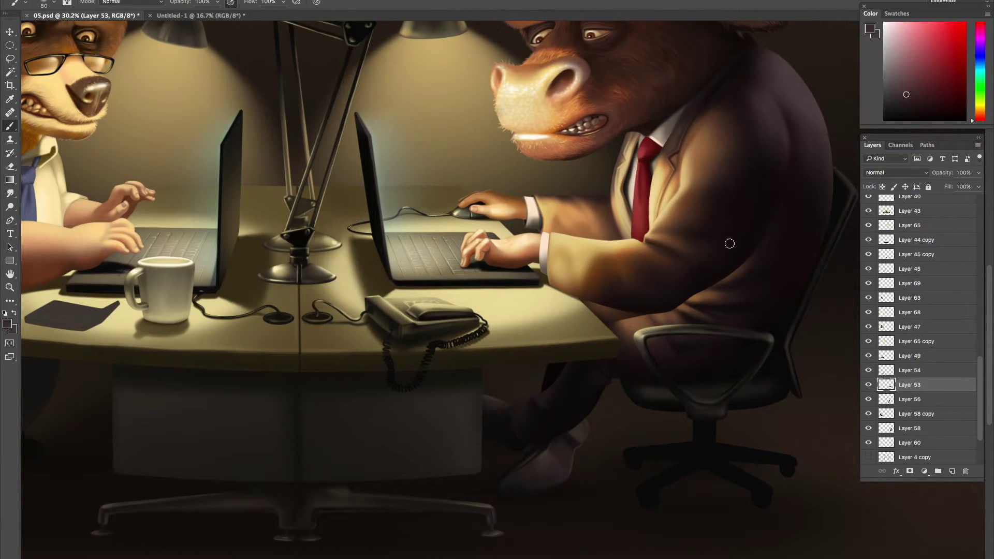
pyautogui.keyDown('ctrl'); pyautogui.click(553, 383); pyautogui.keyUp('ctrl')
# Save, select the bear's leg Layer 54, and sample a dark grey with a smaller brush.
pyautogui.hotkey('ctrl', '0')
pyautogui.hotkey('ctrl', 's')
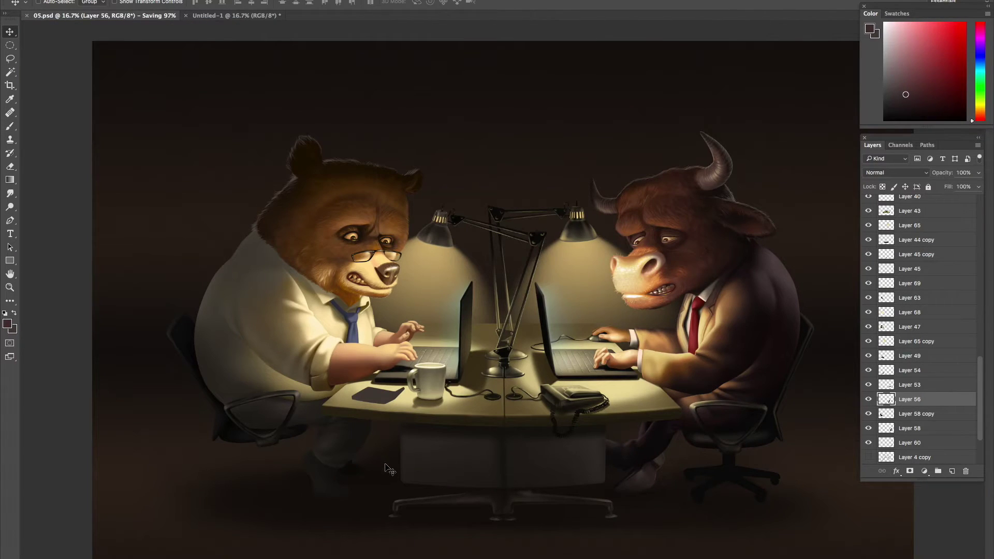
pyautogui.keyDown('ctrl'); pyautogui.click(332, 469); pyautogui.keyUp('ctrl')
pyautogui.scroll(3, 337, 474)
pyautogui.press('b')
pyautogui.keyDown('alt'); pyautogui.click(272, 441); pyautogui.keyUp('alt')
pyautogui.press('[')
pyautogui.press('[')
pyautogui.press('[')
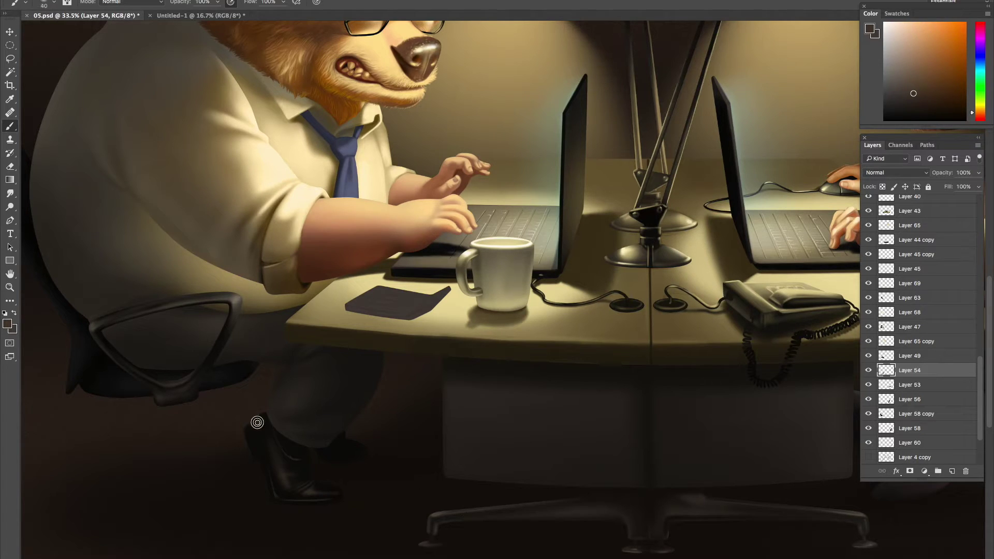
# Paint the bear's shoe a glossy near-black and save the file.
pyautogui.keyDown('alt'); pyautogui.click(262, 456); pyautogui.keyUp('alt')
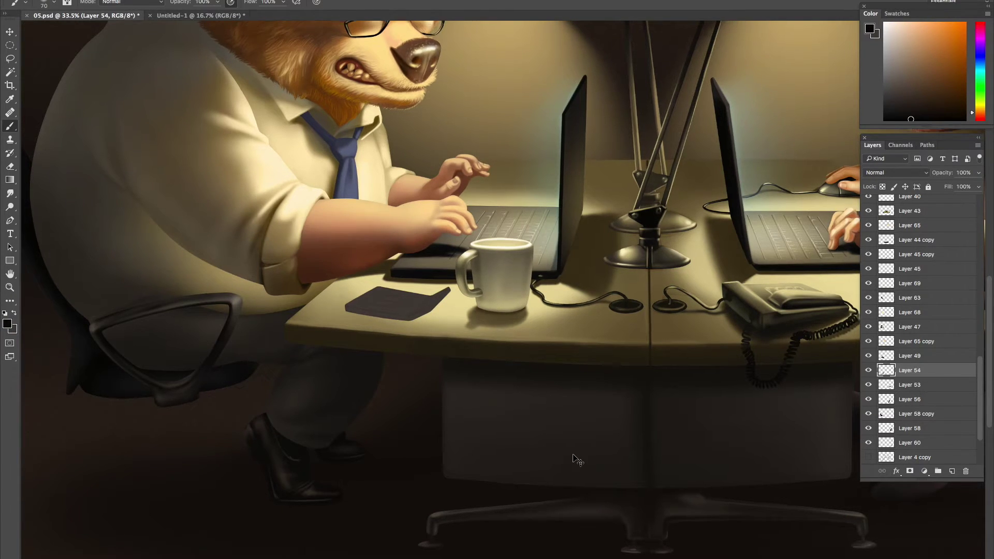
pyautogui.hotkey('ctrl', '-')
pyautogui.hotkey('ctrl', '-')
pyautogui.hotkey('ctrl', 's')
pyautogui.scroll(5, 738, 468)
# On Layer 60, sample dark, light and orange-brown tones around the bull's chair with a finer brush.
pyautogui.keyDown('ctrl'); pyautogui.click(628, 477); pyautogui.keyUp('ctrl')
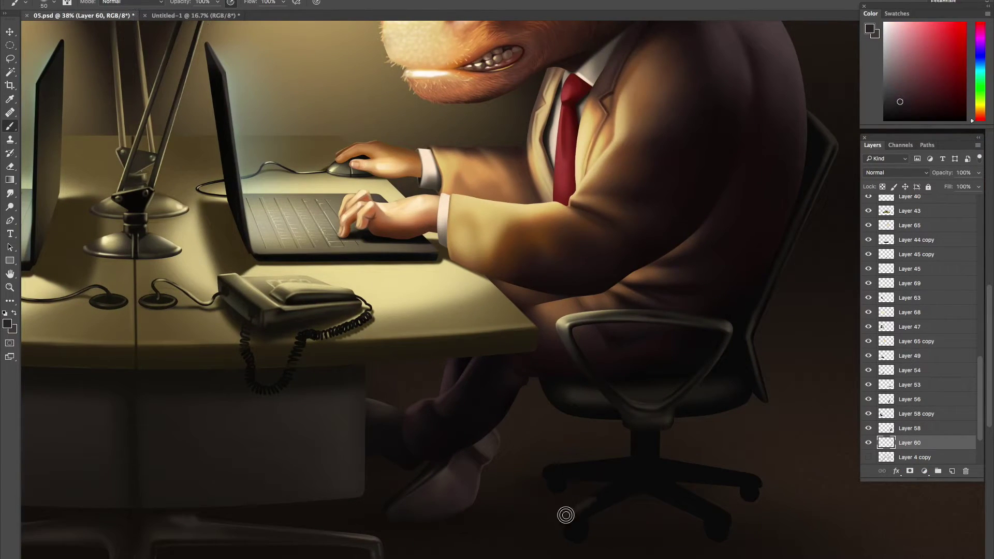
pyautogui.press('[')
pyautogui.keyDown('alt'); pyautogui.click(678, 474); pyautogui.keyUp('alt')
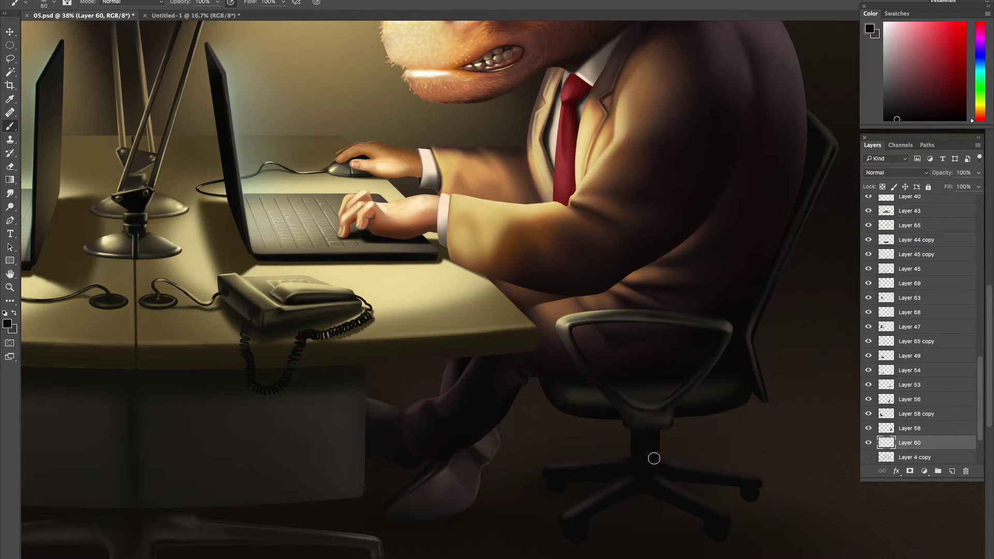
pyautogui.press('[')
pyautogui.press('[')
pyautogui.keyDown('alt'); pyautogui.click(731, 519); pyautogui.keyUp('alt')
pyautogui.press('[')
pyautogui.press('[')
pyautogui.keyDown('alt'); pyautogui.click(638, 500); pyautogui.keyUp('alt')
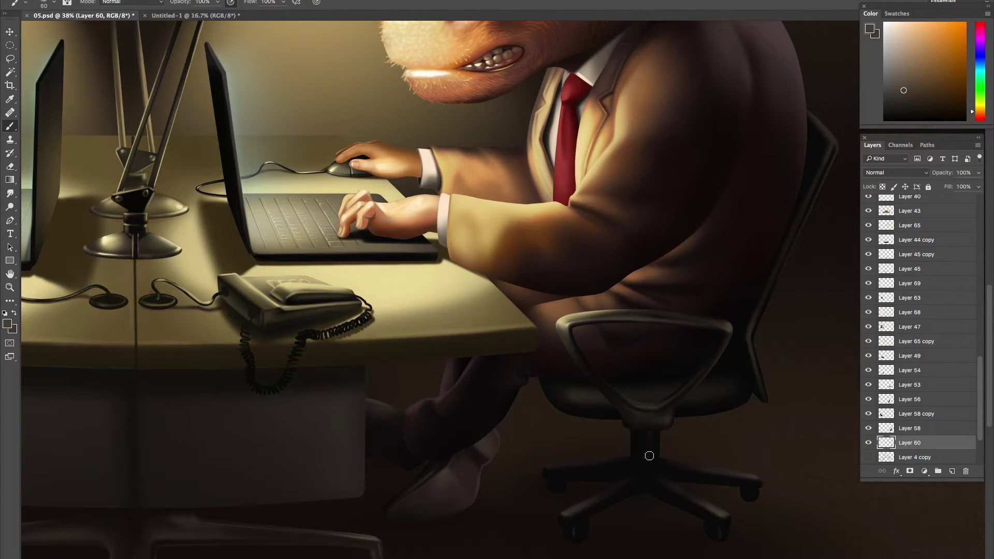
# Add Layer 82 for shadows and shade the chair base with a large soft black brush.
pyautogui.scroll(-3, 769, 500)
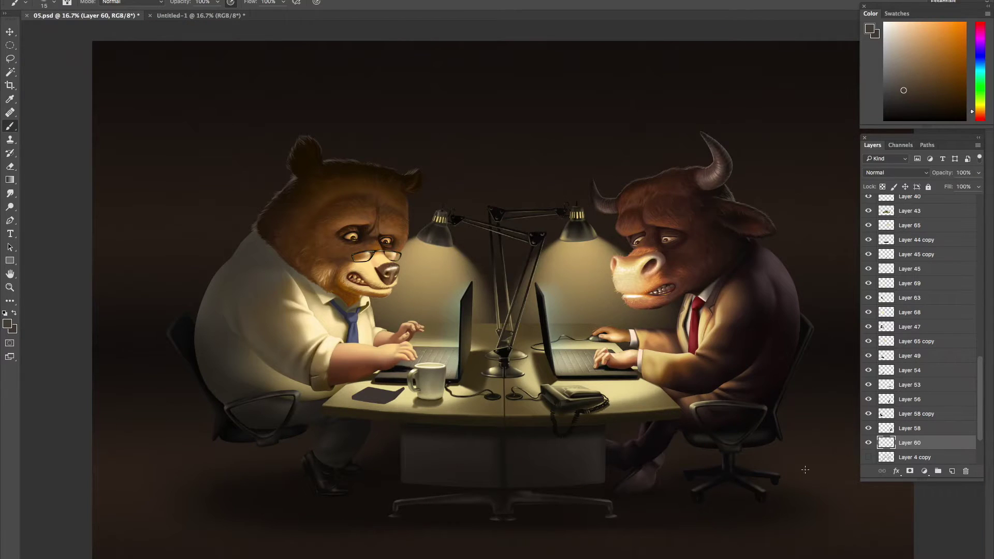
pyautogui.scroll(3, 805, 470)
pyautogui.hotkey('ctrl', 'shift', 'alt', 'n')
pyautogui.press('d')
pyautogui.rightClick(678, 466)
pyautogui.press('Escape')
pyautogui.press(']')
pyautogui.press(']')
pyautogui.press(']')
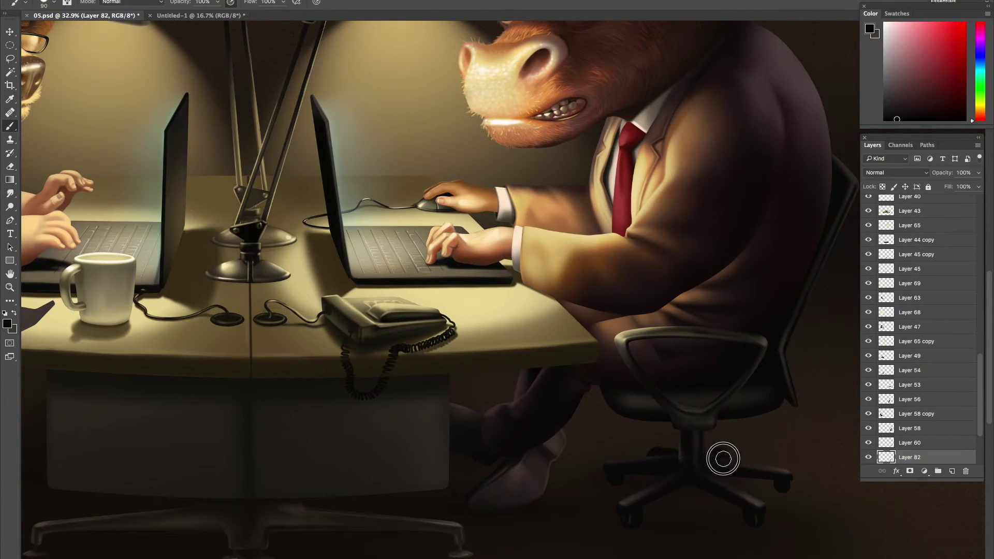
pyautogui.keyDown('alt'); pyautogui.click(668, 450); pyautogui.keyUp('alt')
# Save the shaded chair base and select the desk pad's Layer 36.
pyautogui.scroll(-3, 732, 446)
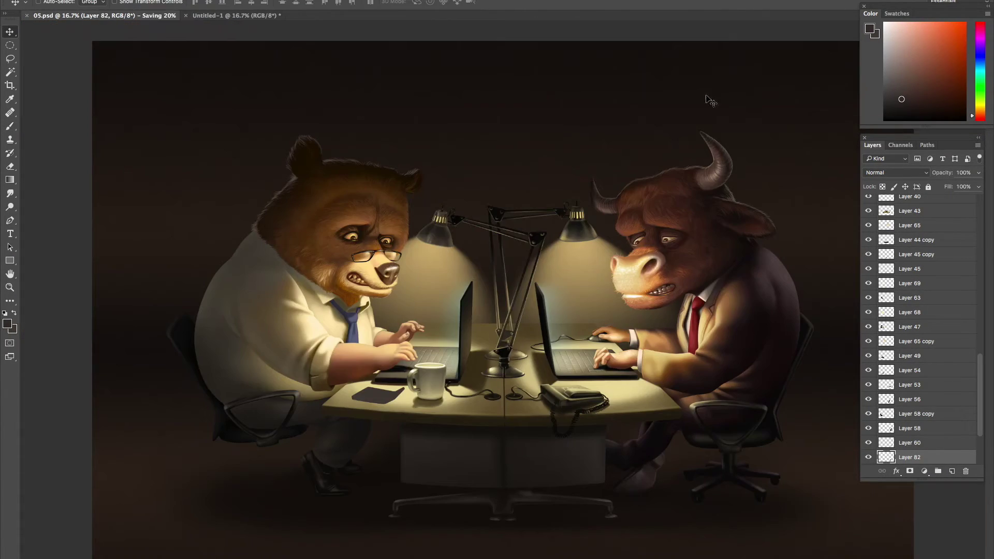
pyautogui.hotkey('ctrl', 's')
pyautogui.press('v')
pyautogui.scroll(3, 440, 375)
pyautogui.click(497, 354)
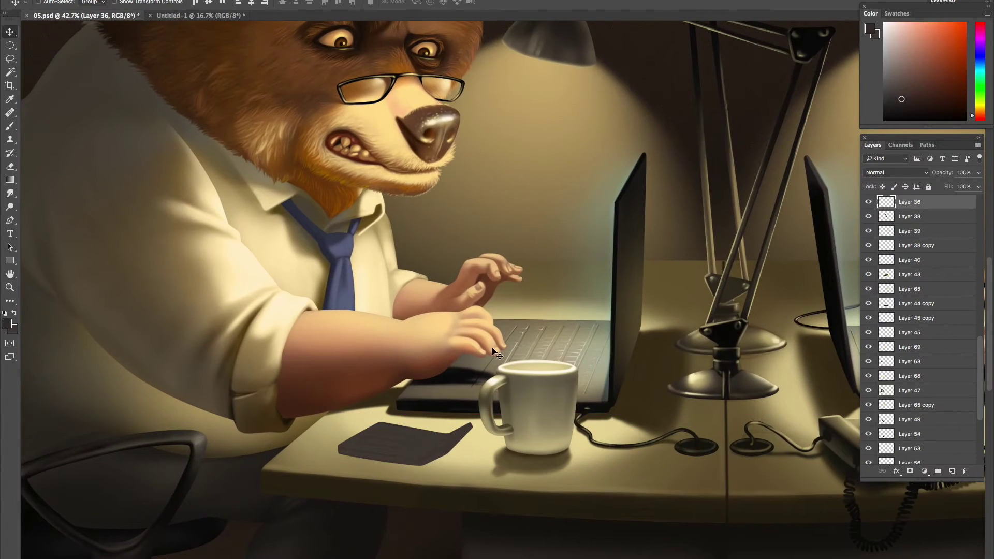
# Repaint the desk pad as a calculator with a light edge, brown-grey body and white key highlights.
pyautogui.press('b')
pyautogui.keyDown('alt'); pyautogui.click(343, 456); pyautogui.keyUp('alt')
pyautogui.keyDown('alt'); pyautogui.click(461, 442); pyautogui.keyUp('alt')
pyautogui.moveTo(448, 449)
pyautogui.mouseDown()
pyautogui.moveTo(470, 425)
pyautogui.moveTo(406, 444)
pyautogui.moveTo(371, 441)
pyautogui.moveTo(382, 429)
pyautogui.moveTo(379, 448)
pyautogui.mouseUp()
pyautogui.keyDown('alt'); pyautogui.click(355, 444); pyautogui.keyUp('alt')
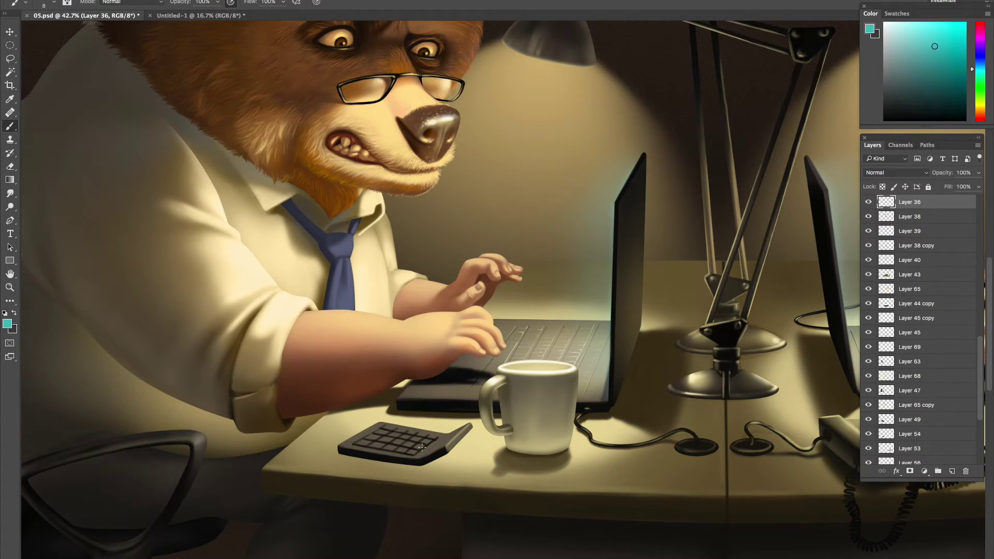
pyautogui.keyDown('alt'); pyautogui.click(675, 413); pyautogui.keyUp('alt')
pyautogui.keyDown('alt'); pyautogui.click(424, 441); pyautogui.keyUp('alt')
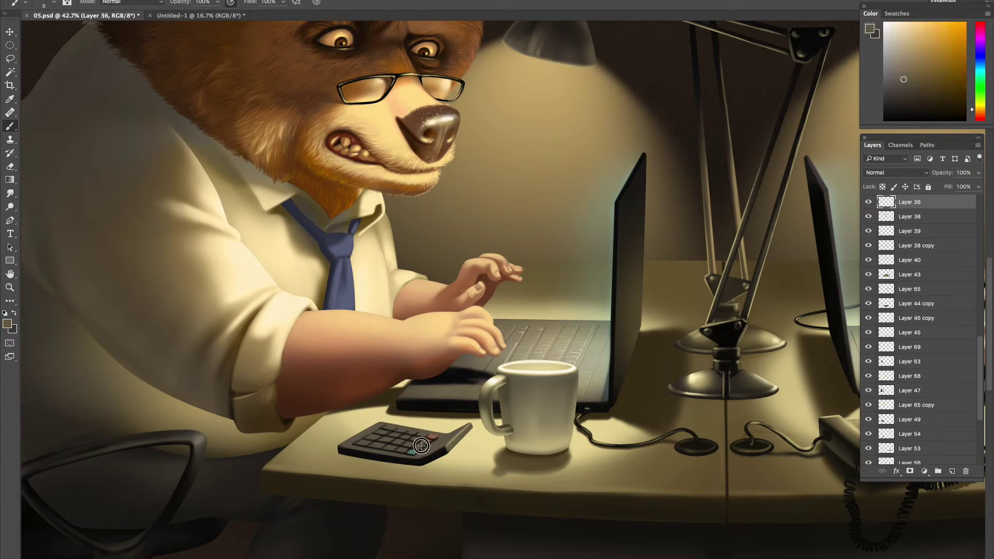
pyautogui.press('x')
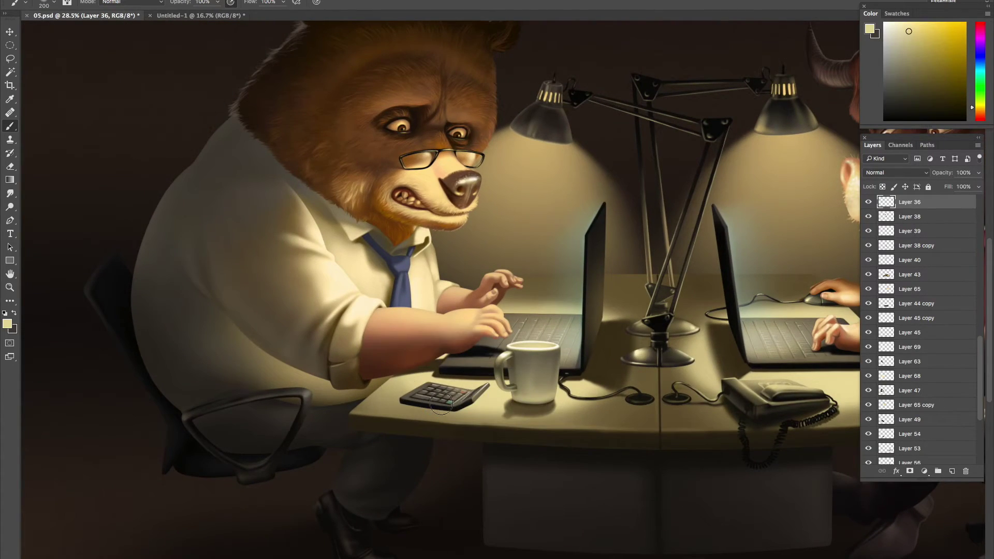
# Paint a dark shadow under the calculator on Layer 43 and save.
pyautogui.keyDown('alt'); pyautogui.click(456, 396); pyautogui.keyUp('alt')
pyautogui.press('[')
pyautogui.press('[')
pyautogui.press('[')
pyautogui.moveTo(407, 402); pyautogui.dragTo(450, 414)
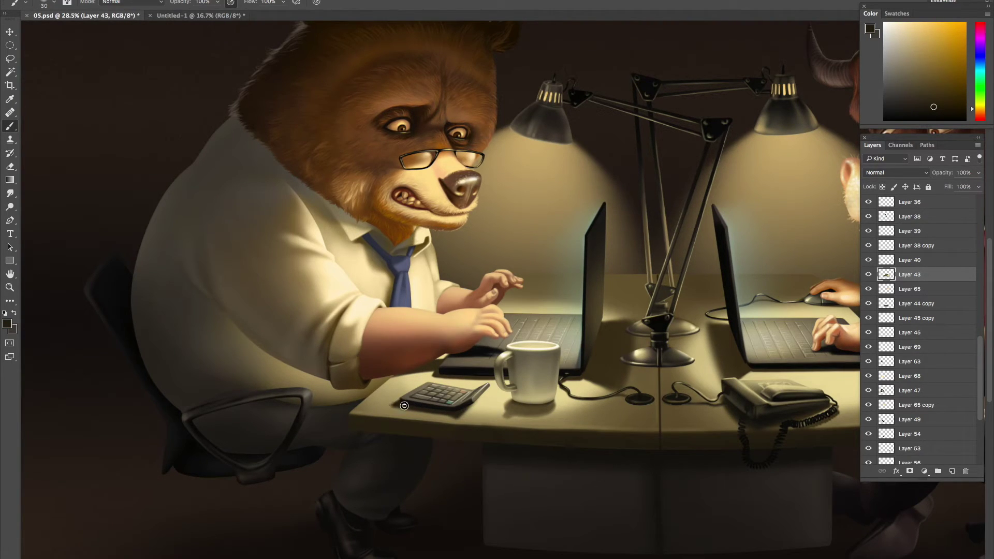
pyautogui.hotkey('ctrl', '0')
pyautogui.hotkey('ctrl', 's')
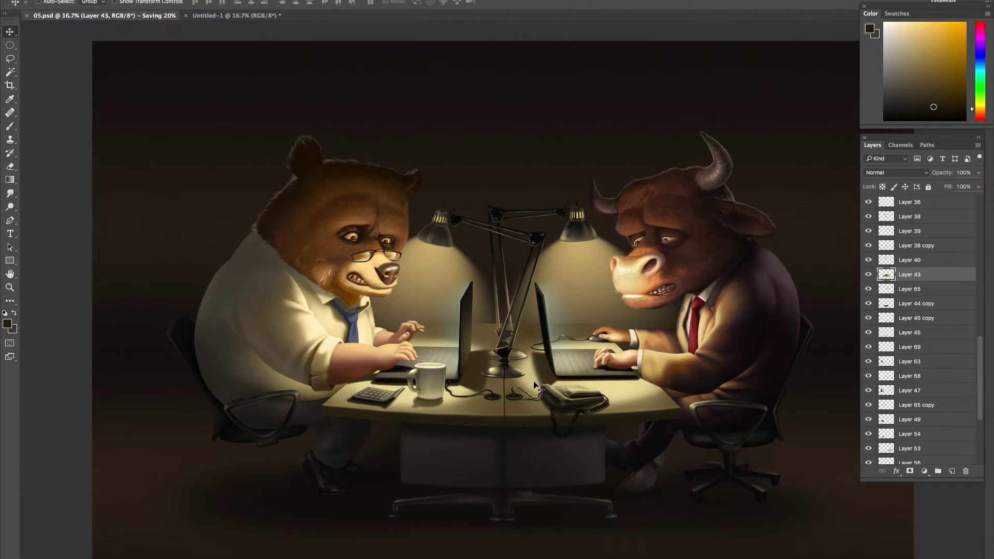
# Darken the bear's chair armrest on Layer 49 with a slightly smaller brush.
pyautogui.keyDown('ctrl'); pyautogui.click(653, 406); pyautogui.keyUp('ctrl')
pyautogui.press('b')
pyautogui.scroll(3, 237, 384)
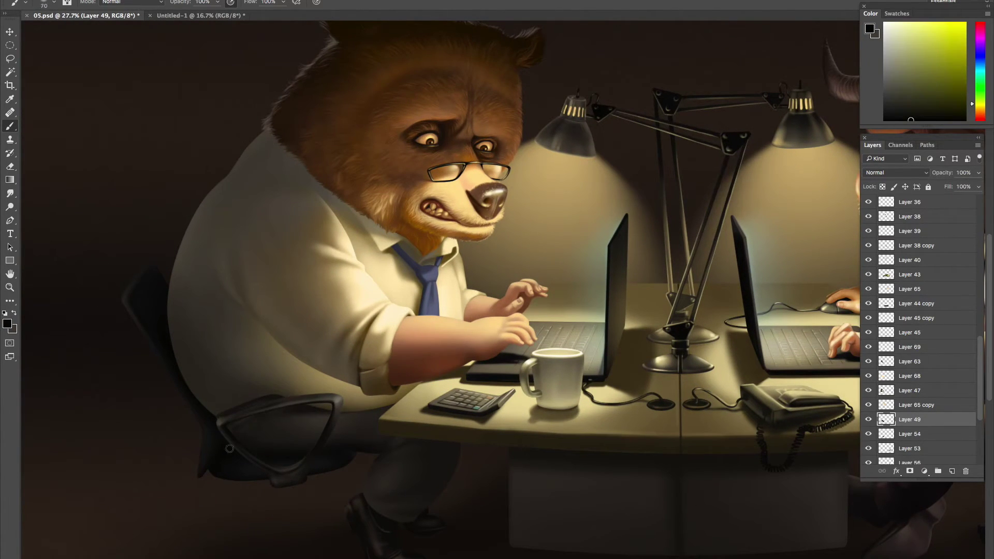
pyautogui.press('[')
pyautogui.moveTo(305, 393); pyautogui.dragTo(256, 455)
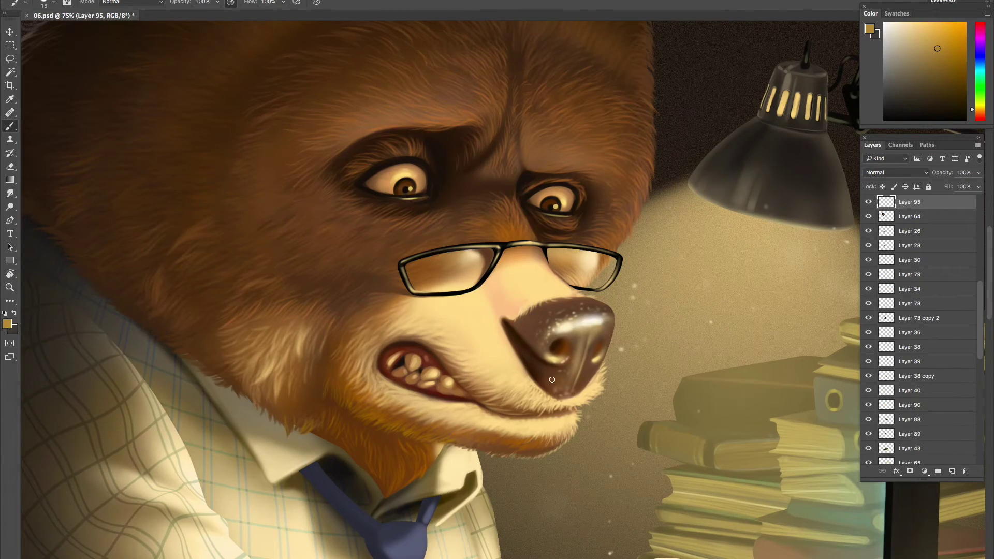
# Paint the cigarette out from the bear's teeth and sample dark brown for its detail.
pyautogui.moveTo(419, 371)
pyautogui.mouseDown()
pyautogui.moveTo(380, 406)
pyautogui.moveTo(419, 373)
pyautogui.mouseUp()
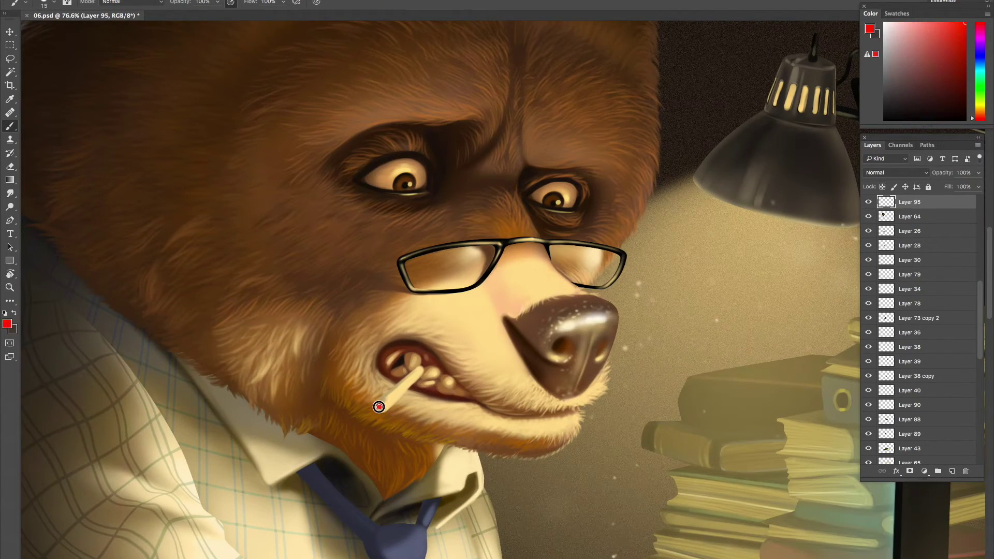
pyautogui.press('[')
pyautogui.press('[')
pyautogui.keyDown('alt'); pyautogui.click(385, 398); pyautogui.keyUp('alt')
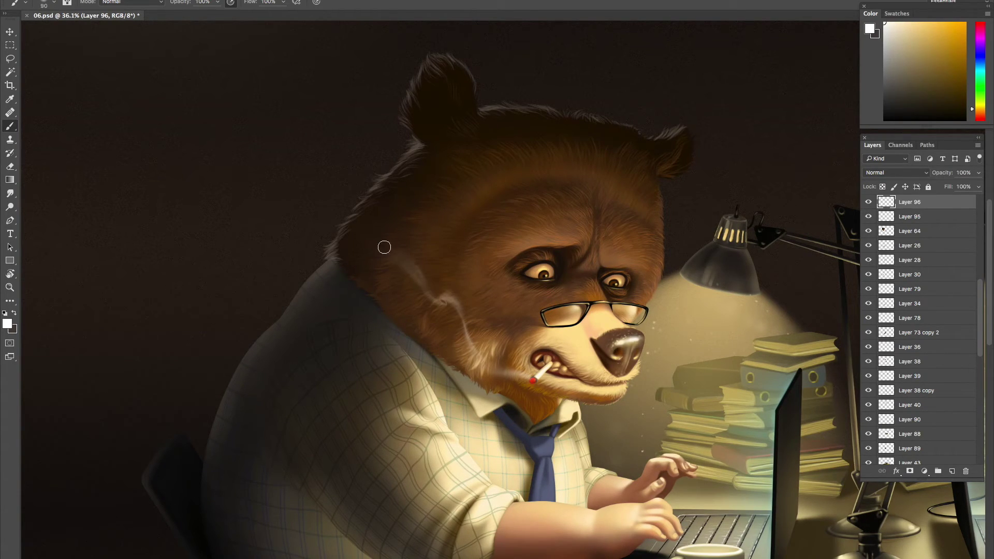
# Paint a thin wisp of smoke rising from the cigarette past the bear's head.
pyautogui.moveTo(429, 326); pyautogui.dragTo(455, 309)
pyautogui.press('[')
pyautogui.press('[')
pyautogui.press('[')
pyautogui.press('[')
pyautogui.press('[')
pyautogui.press('[')
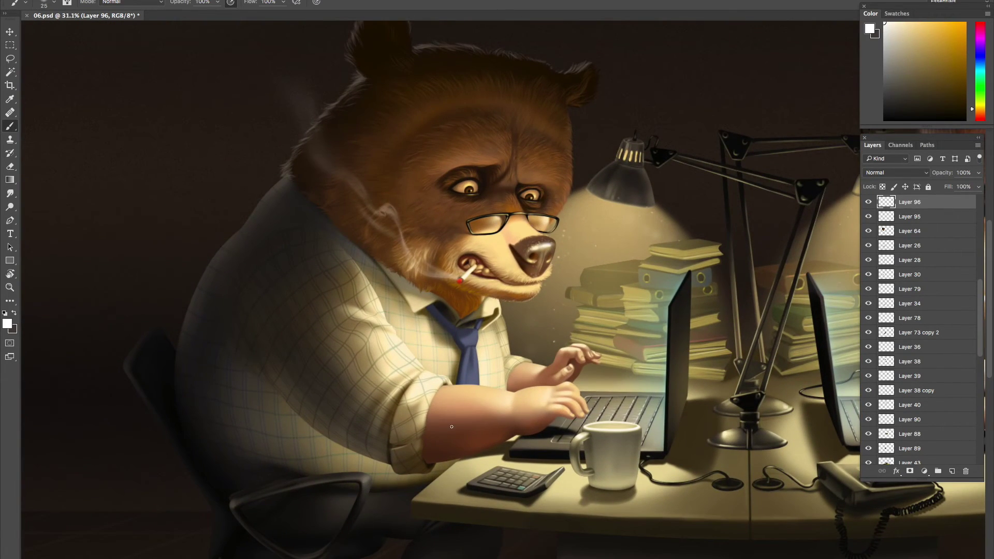
pyautogui.scroll(3, 420, 241)
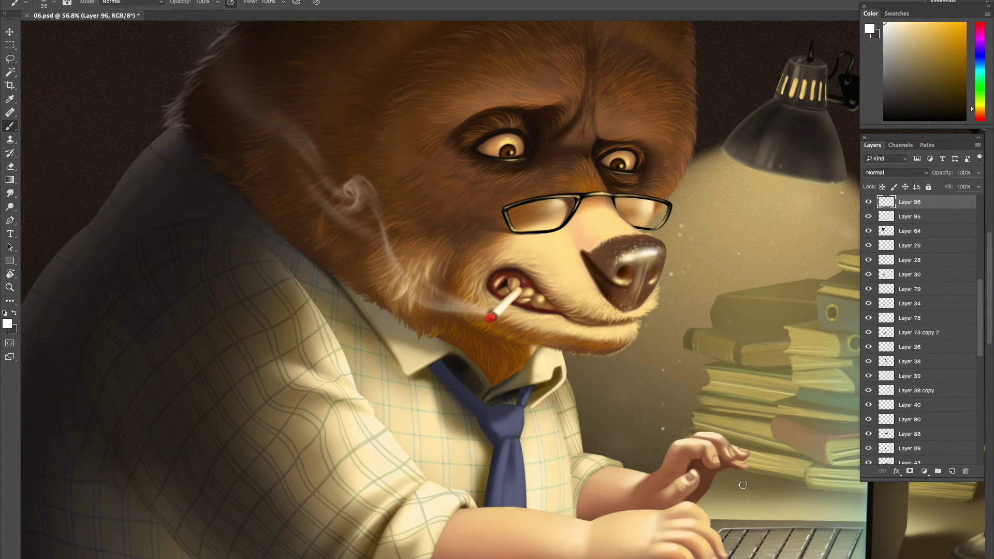
pyautogui.scroll(5, 582, 338)
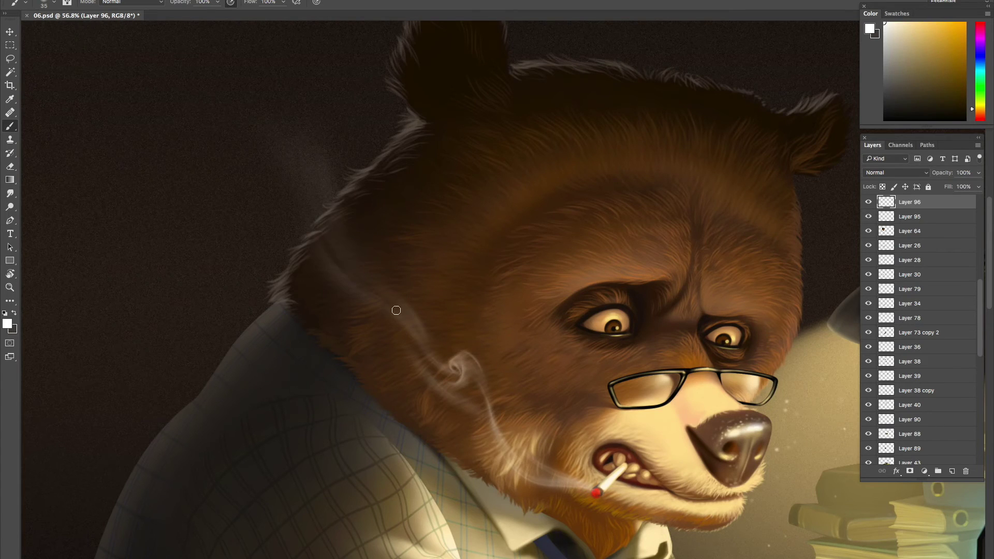
pyautogui.hotkey('ctrl', '-')
pyautogui.hotkey('ctrl', '-')
pyautogui.hotkey('ctrl', '-')
pyautogui.scroll(2, 342, 249)
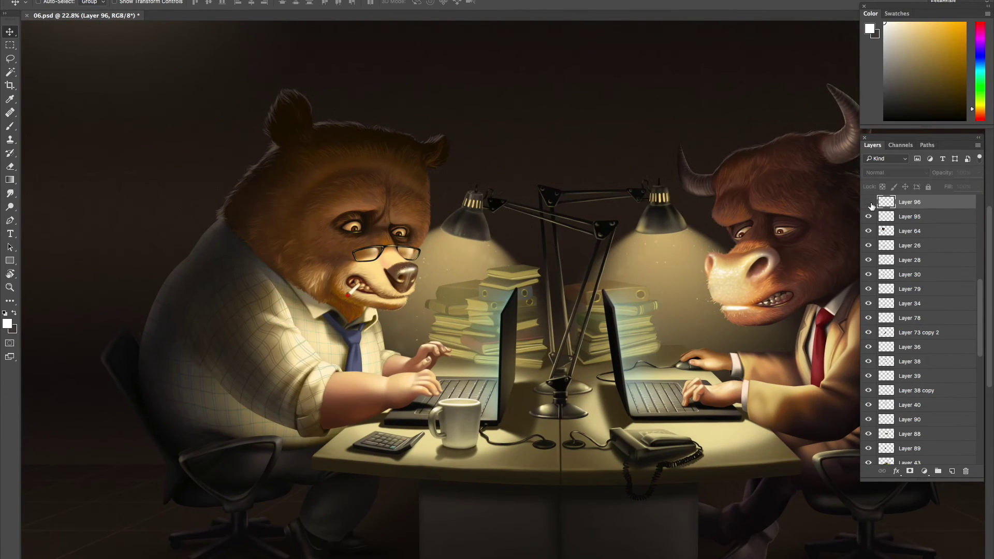
# Save the finished painting and dismiss the saving-in-progress warning.
pyautogui.press('v')
pyautogui.hotkey('ctrl', 's')
pyautogui.hotkey('ctrl', '-')
pyautogui.scroll(1, 689, 299)
pyautogui.click(574, 187)
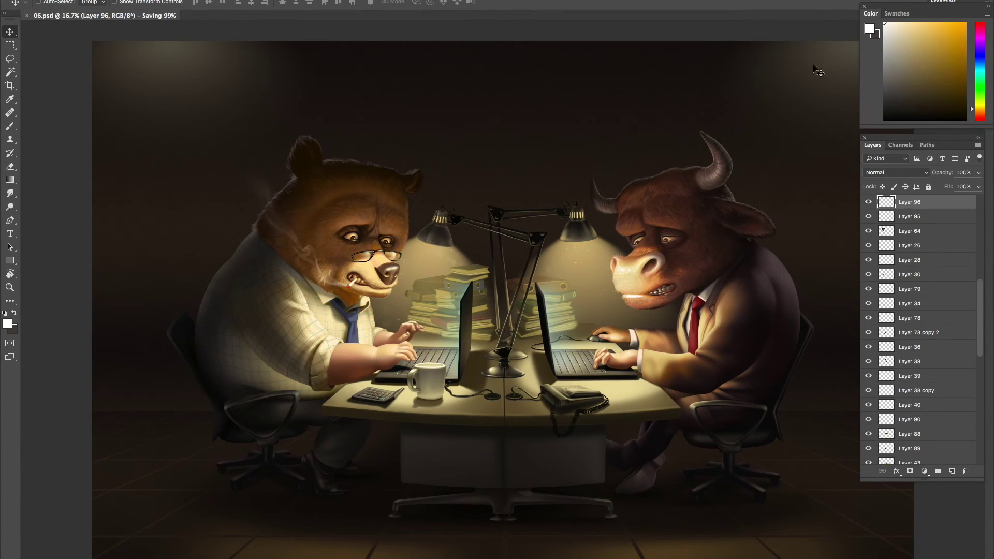
pyautogui.scroll(1, 719, 83)
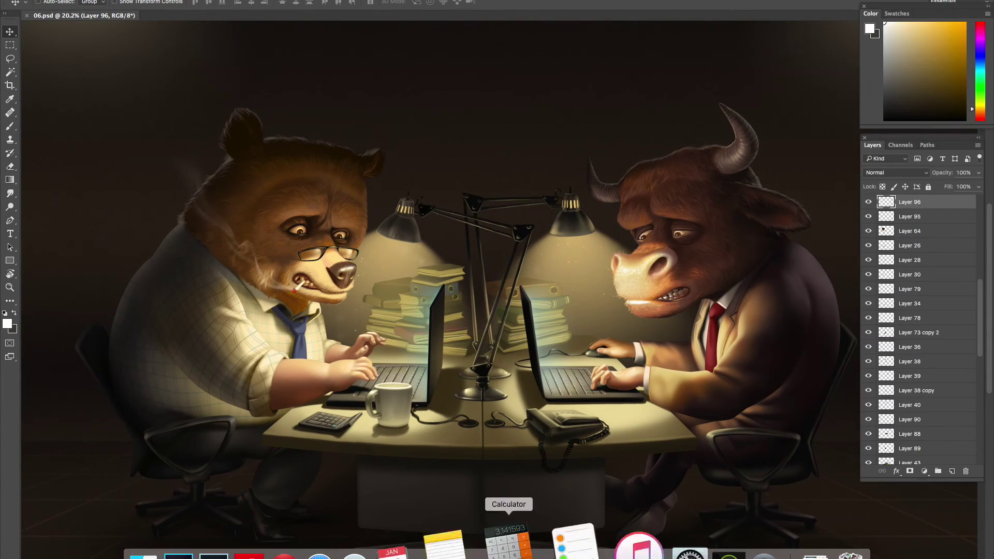